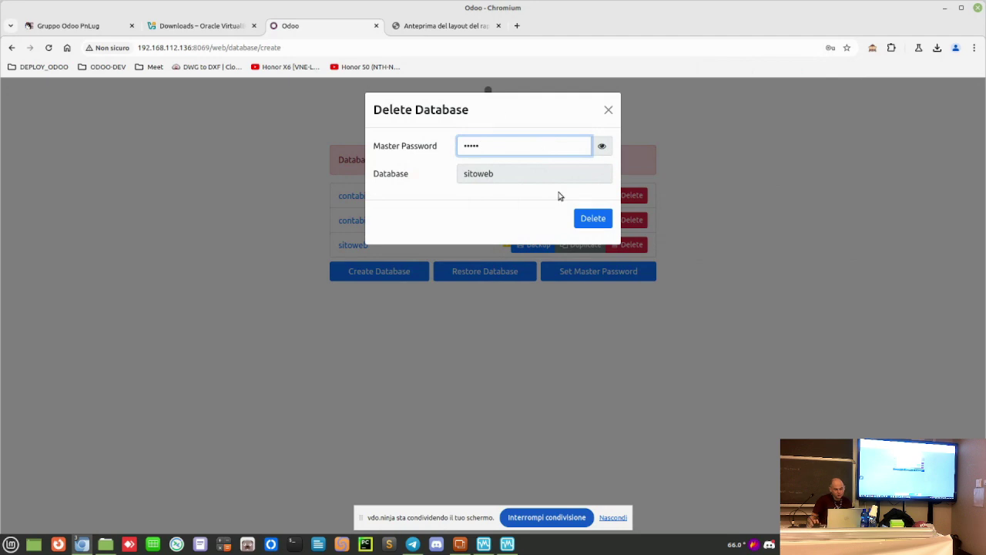
Step: Delete the old sitoweb database and begin a new one with the master password and name sitoweb
click(594, 218)
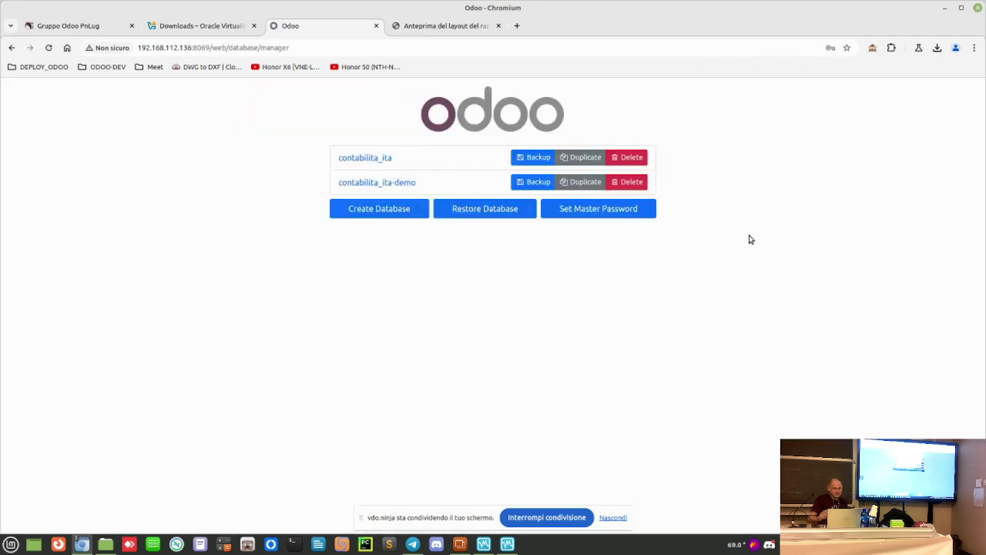
click(399, 209)
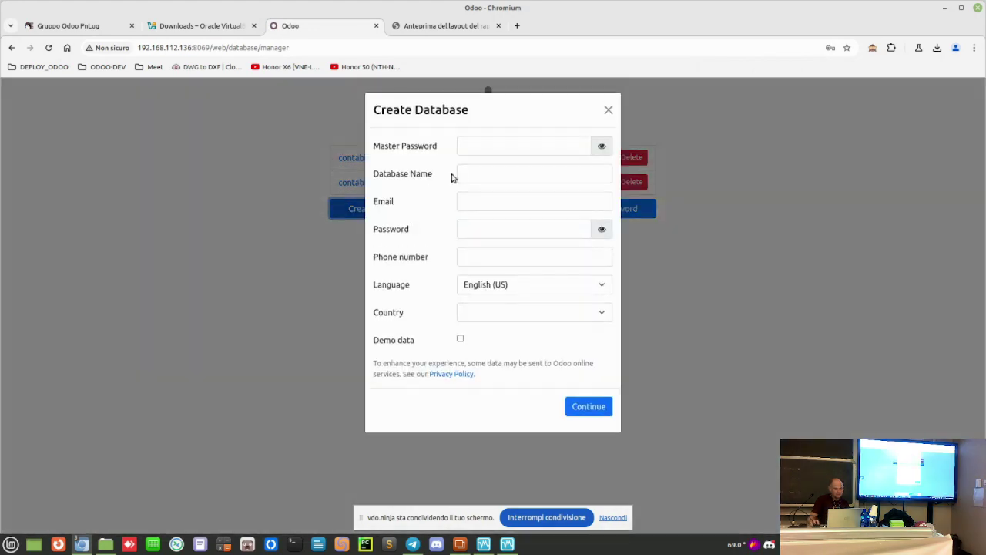
click(507, 147)
text(12345)
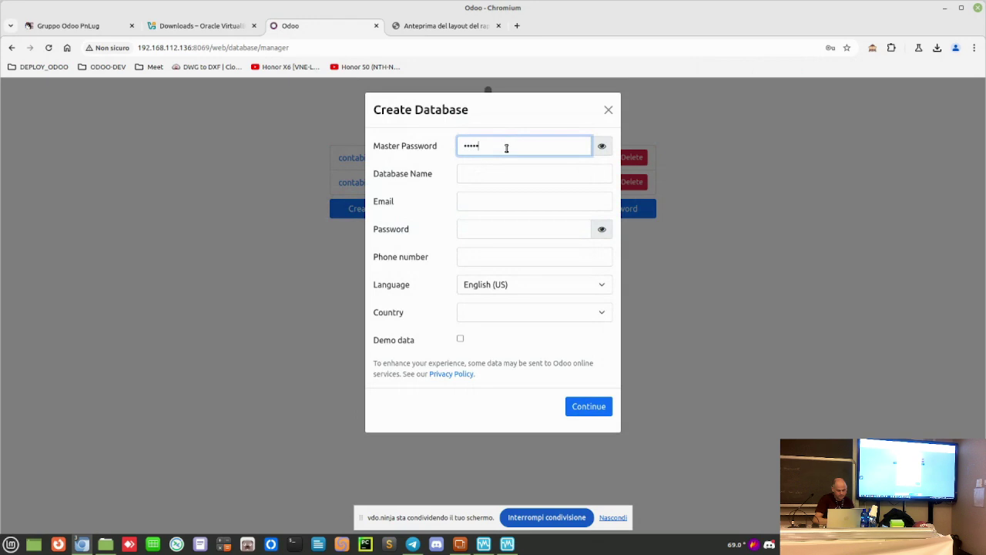
key(Tab)
text(sit)
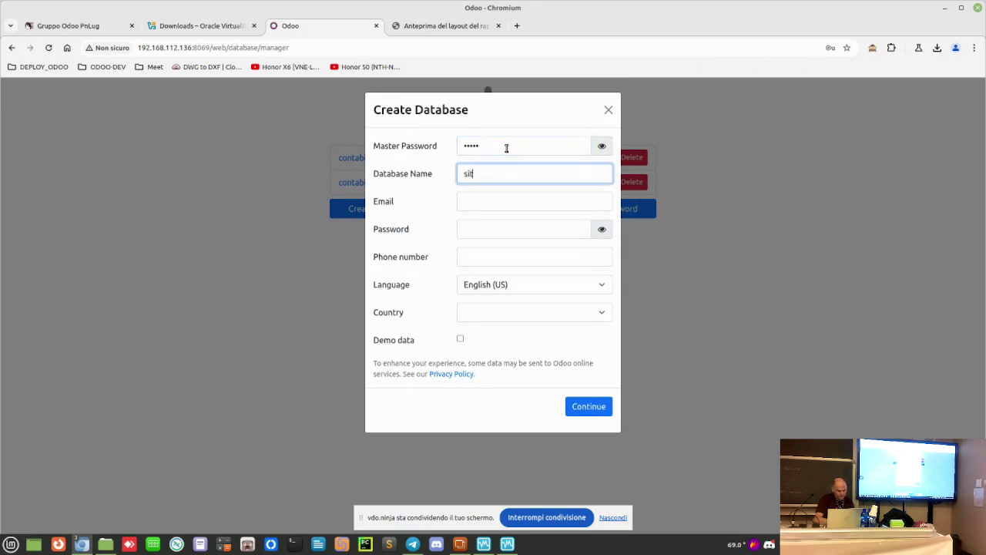
text(oweb)
Step: Enter login admin and its password, choose Italian and Italy, and create without demo data
key(Tab)
text(a)
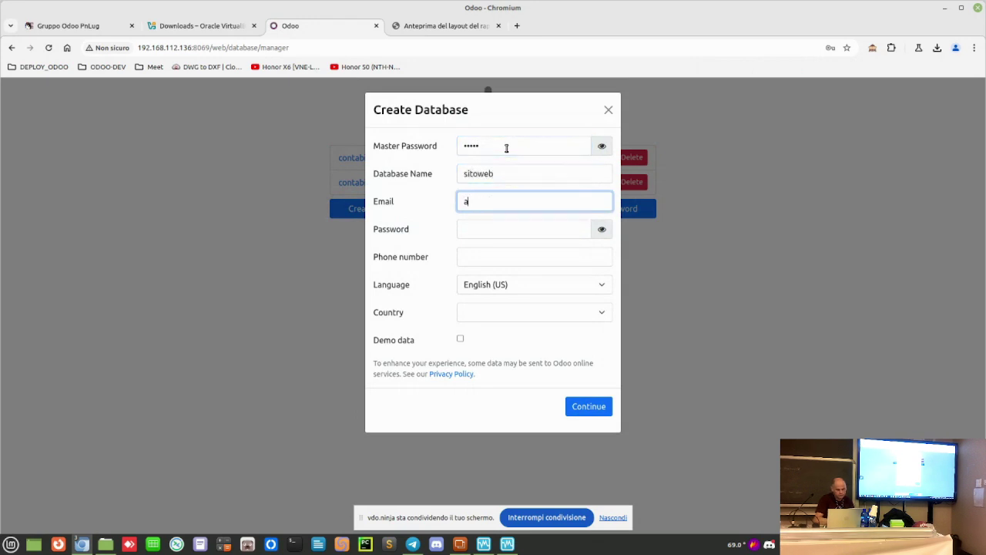
text(dmin)
key(Tab)
text(admi)
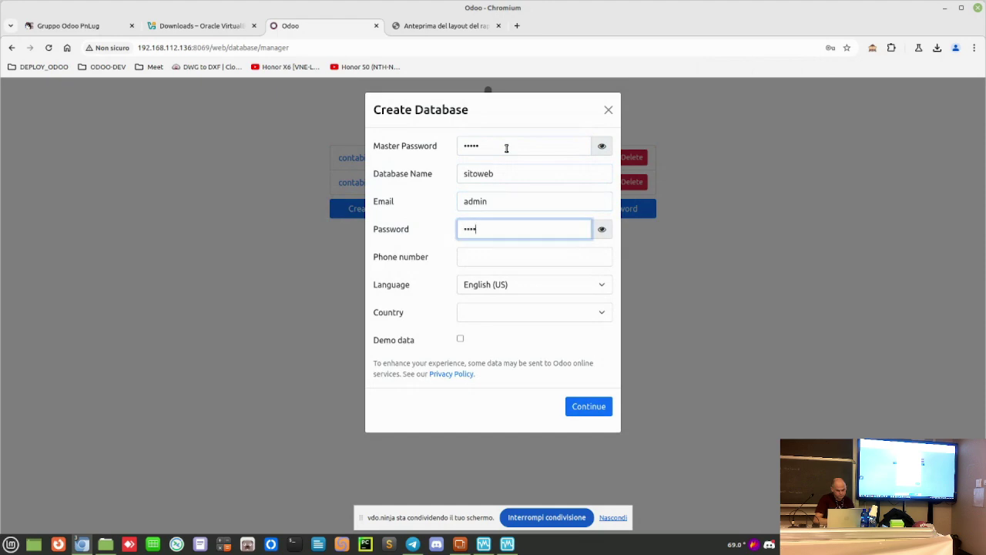
text(n)
key(Tab)
key(Tab)
text(it)
key(Tab)
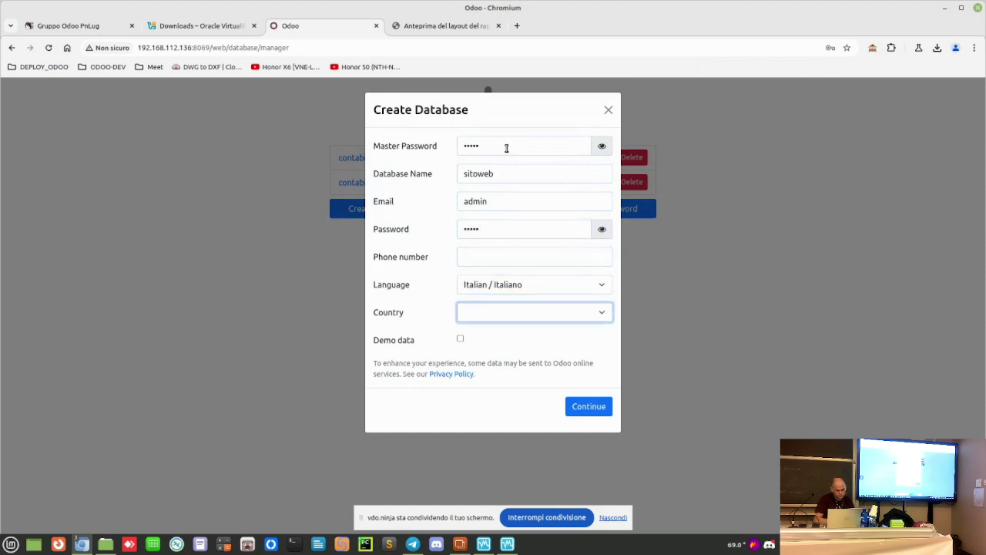
text(it)
key(Tab)
click(542, 402)
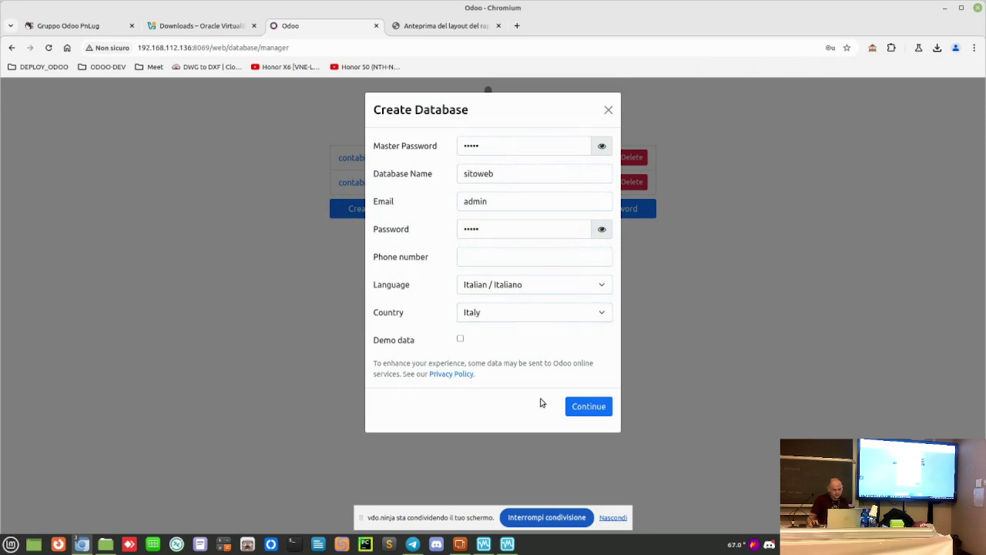
click(595, 406)
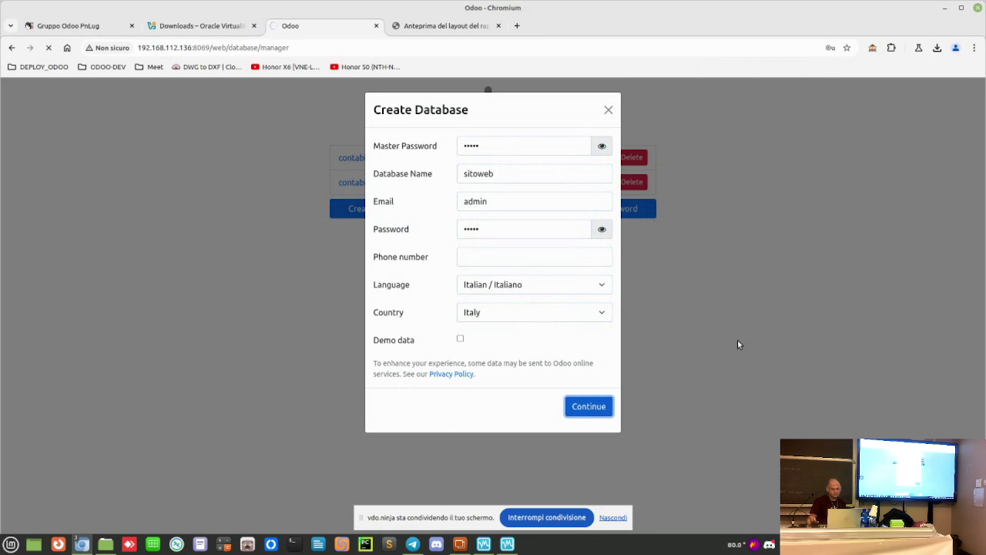
mouse_move(505, 548)
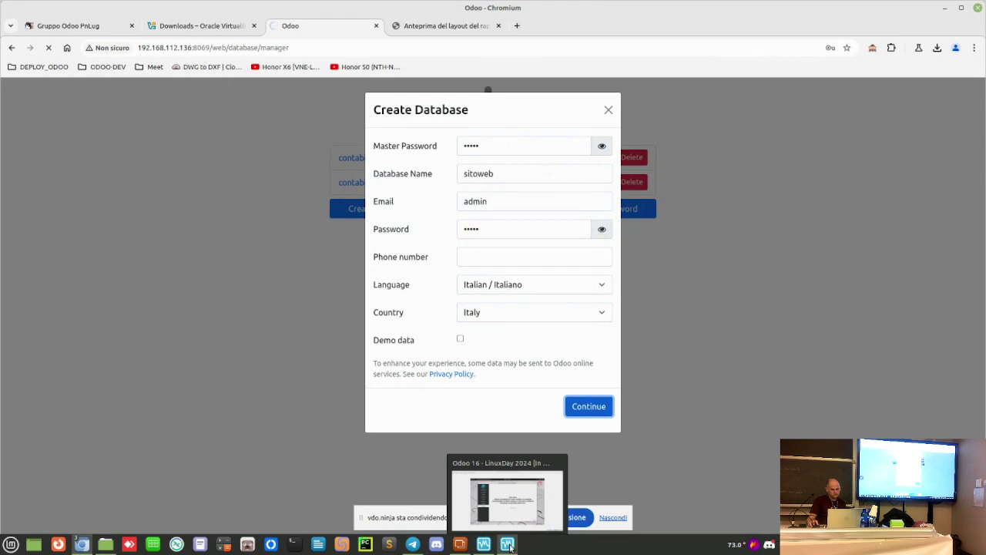
Step: Finish the Debian installer without restarting, then return to the Odoo browser window
click(506, 489)
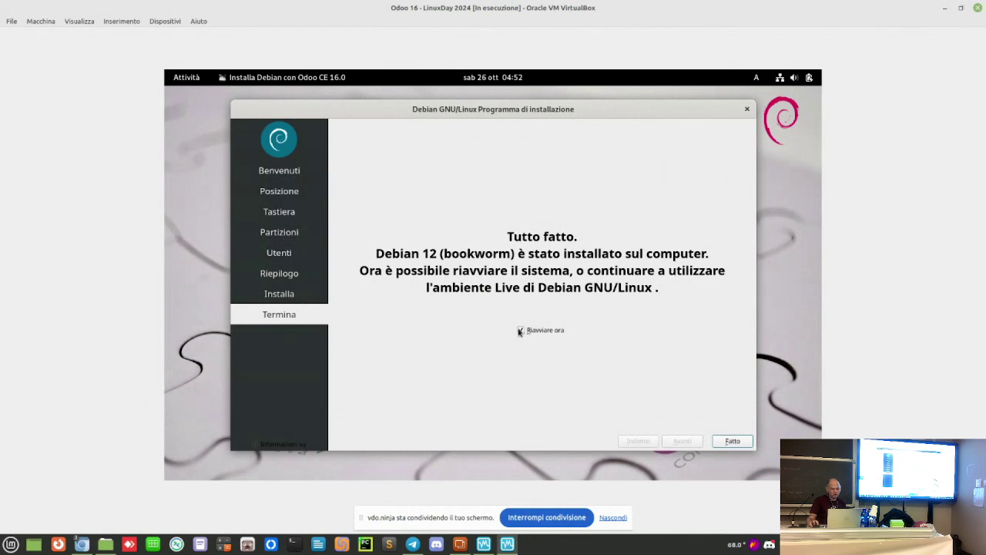
click(521, 331)
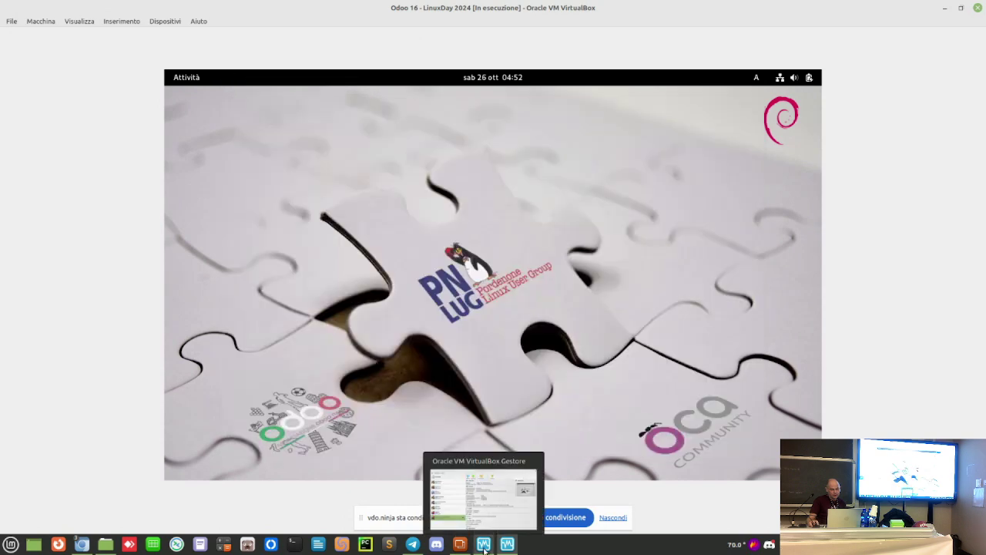
mouse_move(82, 544)
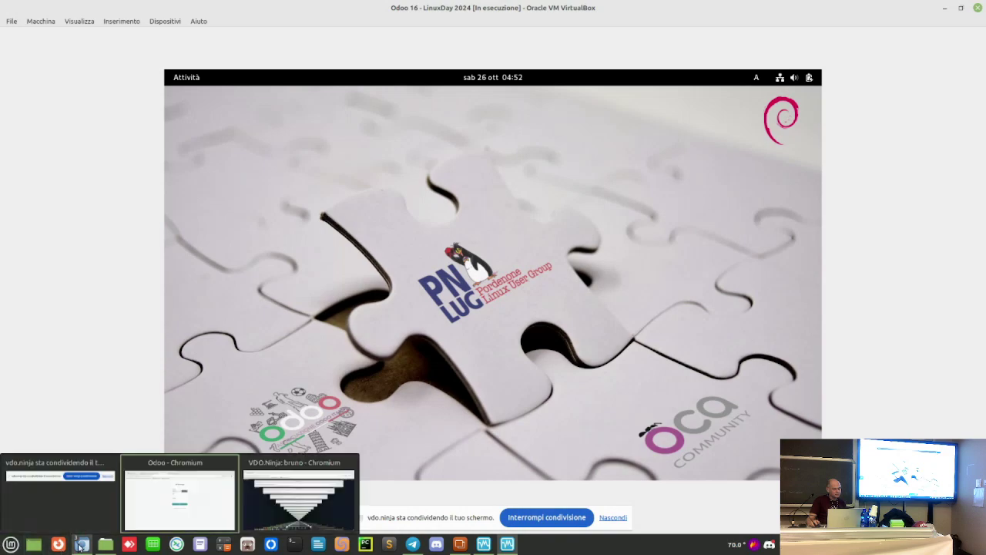
click(181, 509)
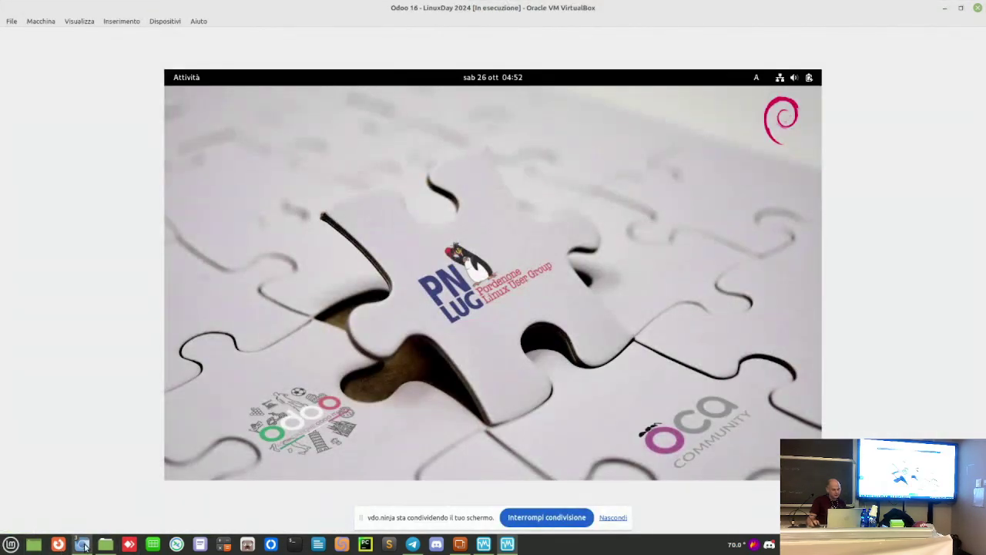
mouse_move(82, 544)
click(177, 504)
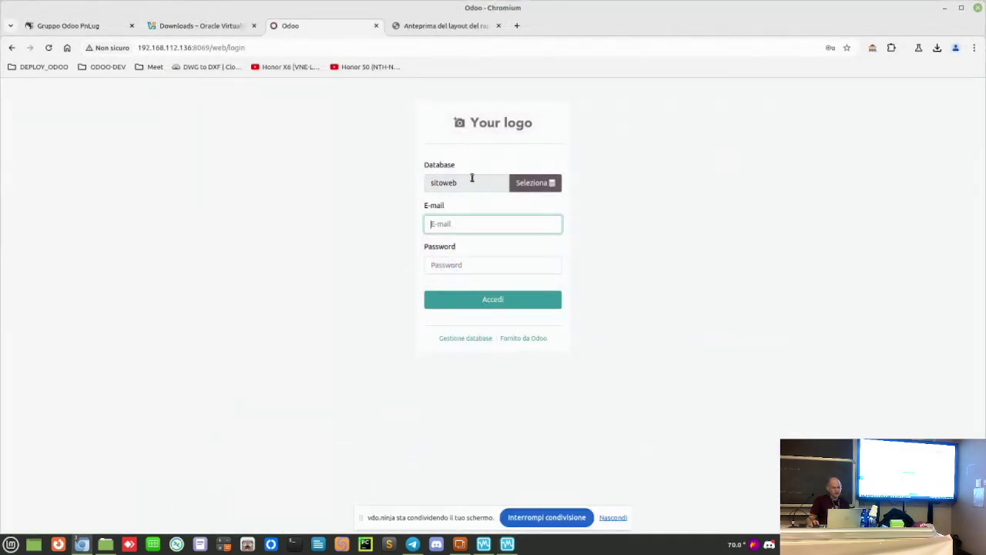
Step: Log in to sitoweb with login admin and the administrator password
click(440, 222)
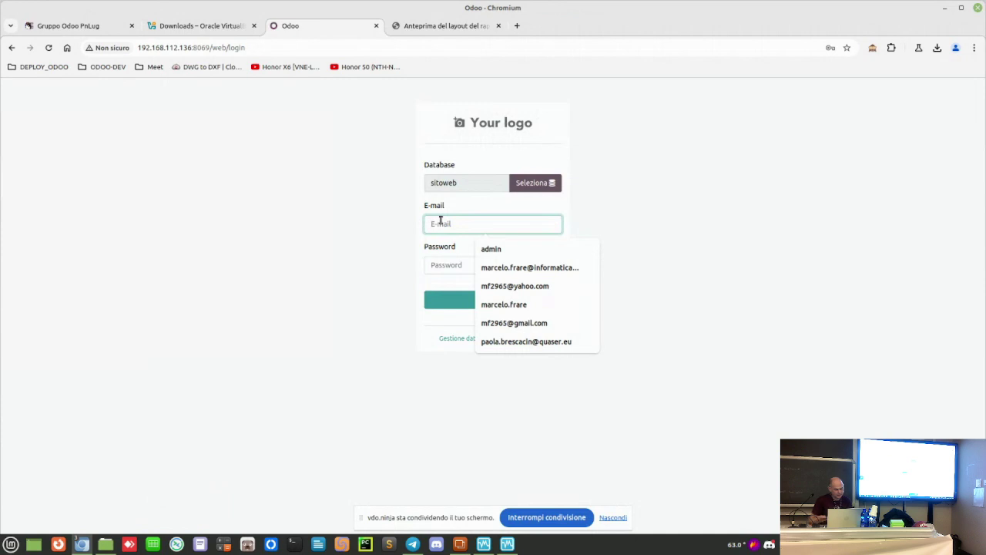
text(admin)
key(Tab)
text(ad)
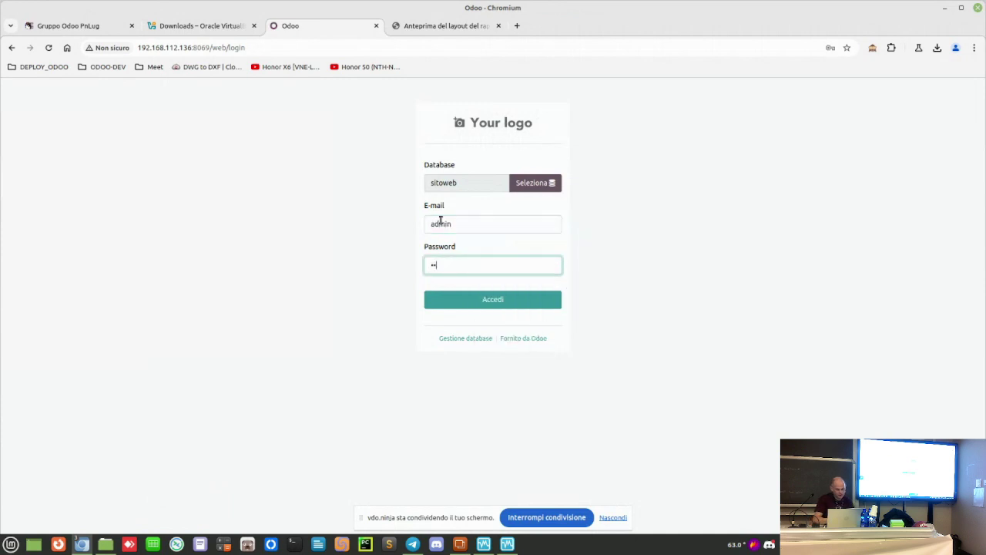
key(Return)
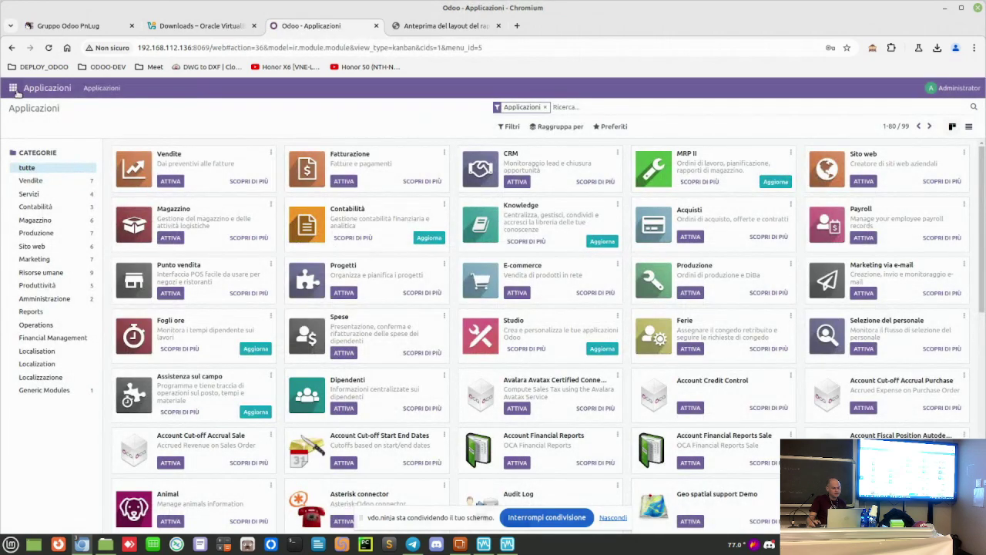
Step: Open and close the main apps menu twice to review it
click(14, 88)
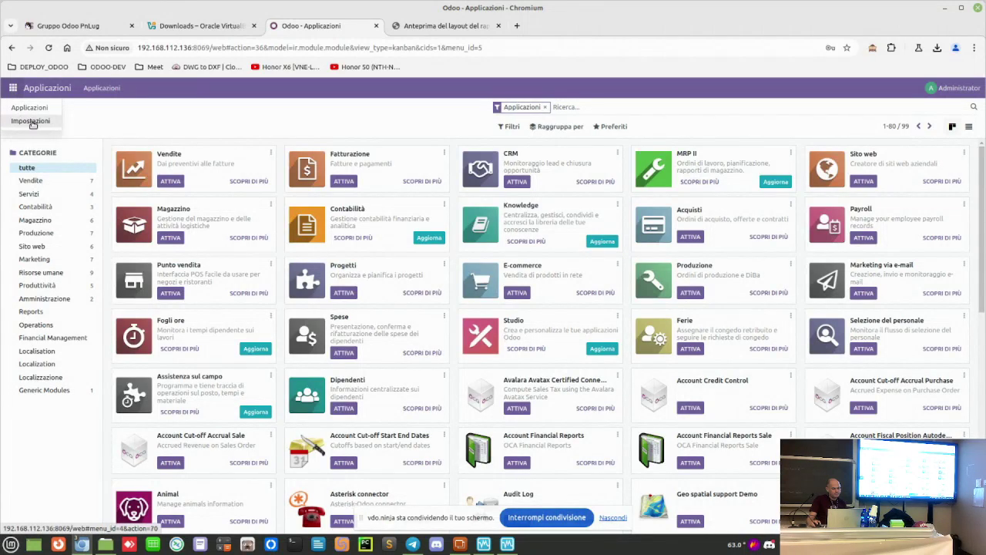
click(174, 117)
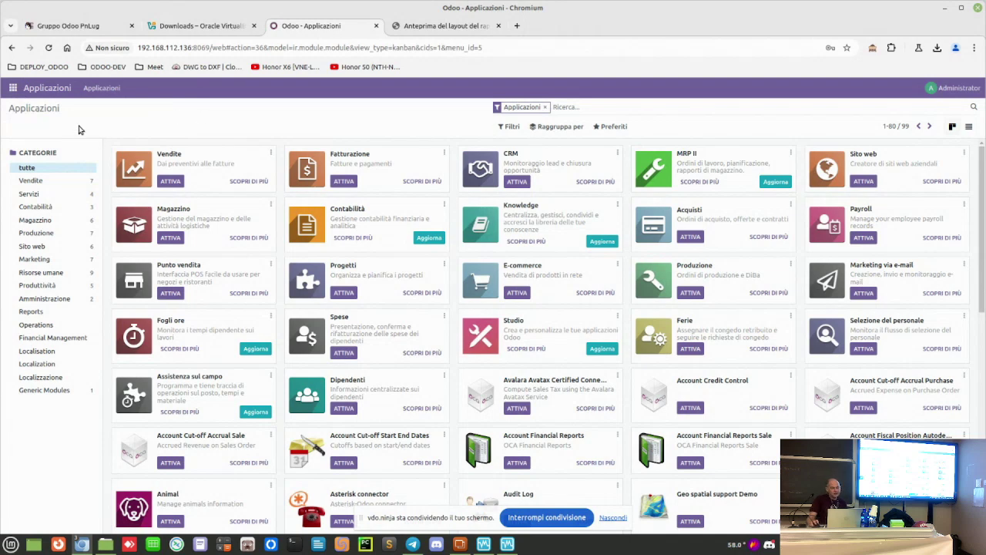
click(14, 91)
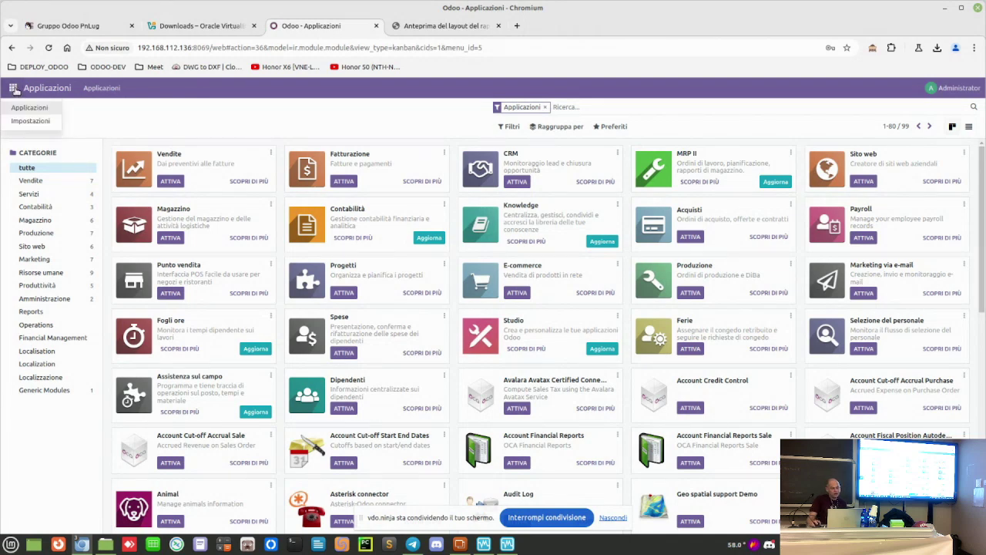
click(15, 92)
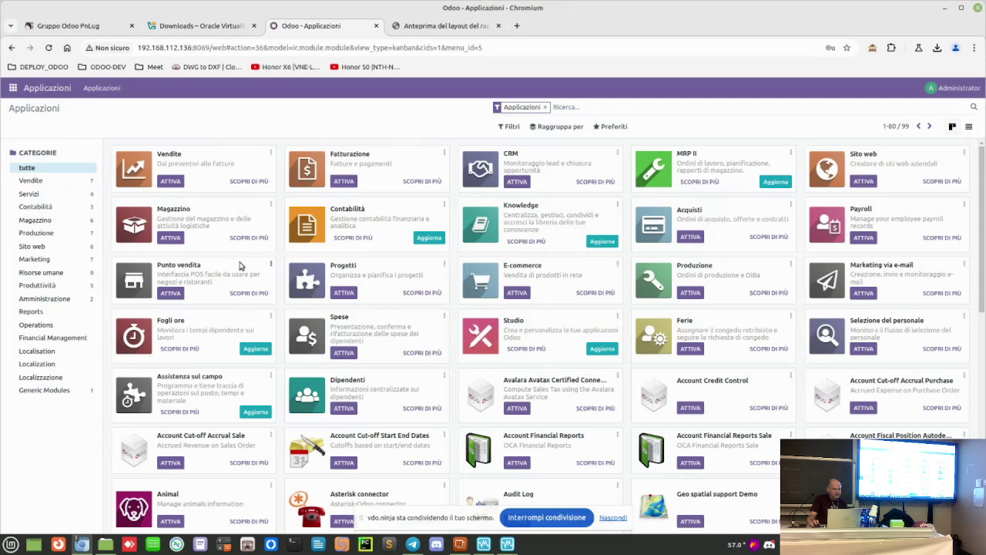
Step: Search the apps for 'sito' and install the Sito web app
text(sito)
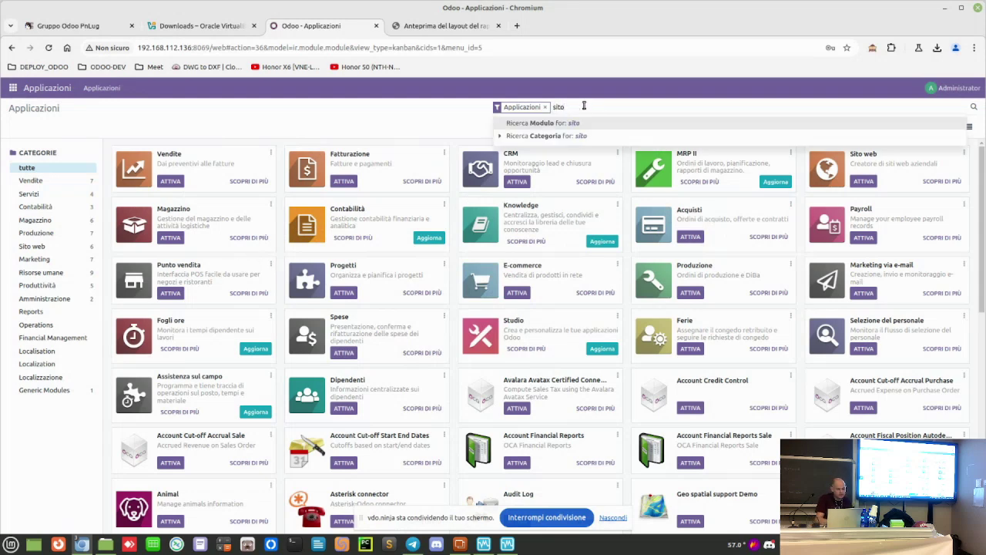
key(Return)
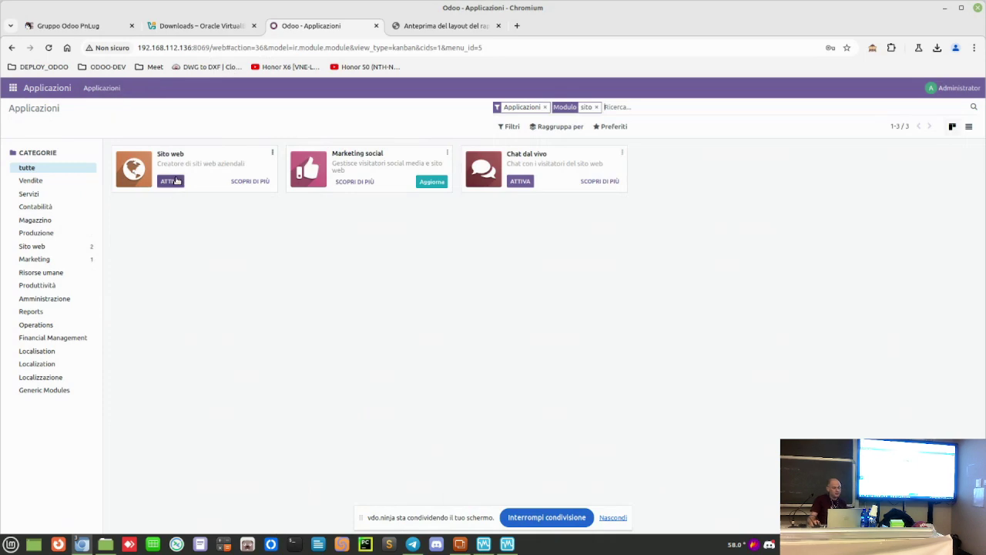
click(174, 181)
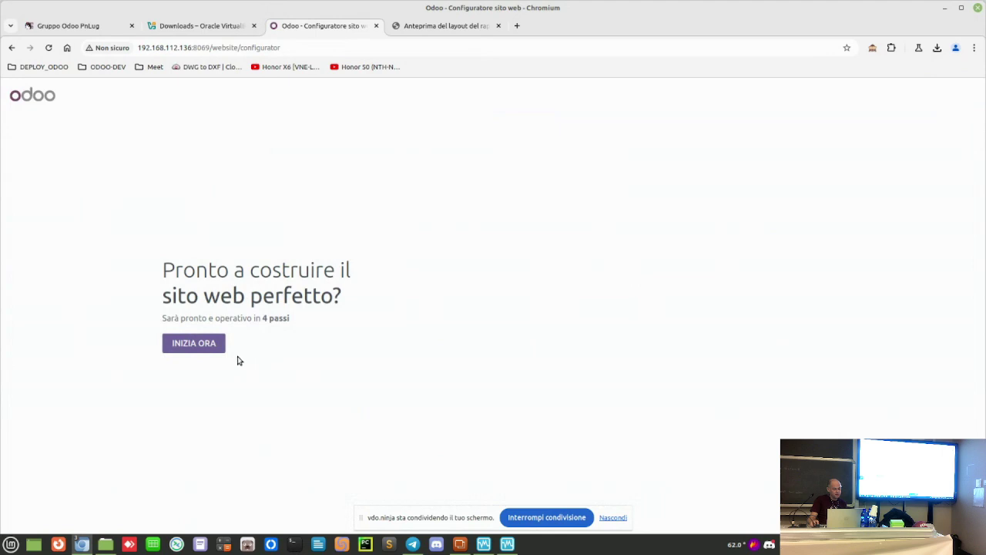
Step: Configure an e-learning platform for a musicista whose main objective is informing customers
click(208, 345)
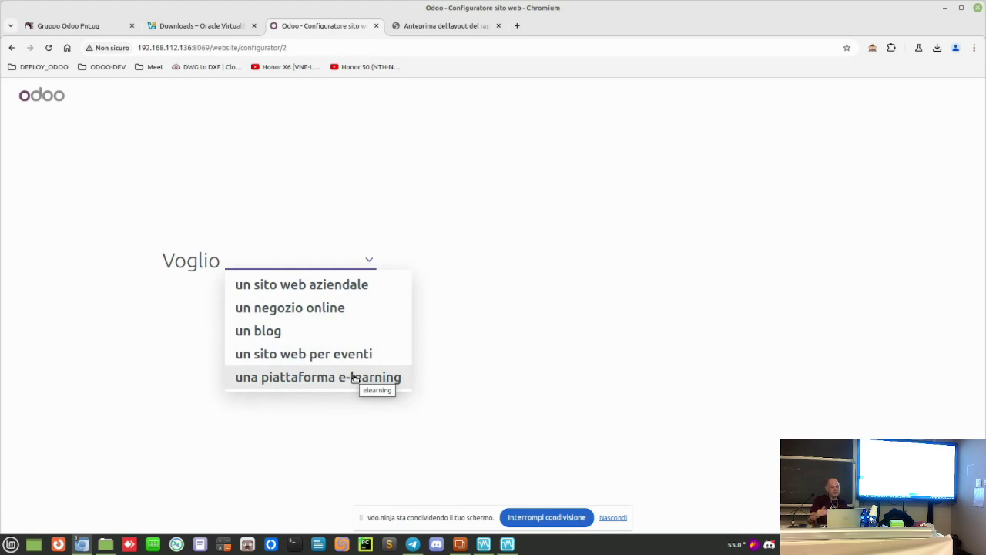
click(354, 377)
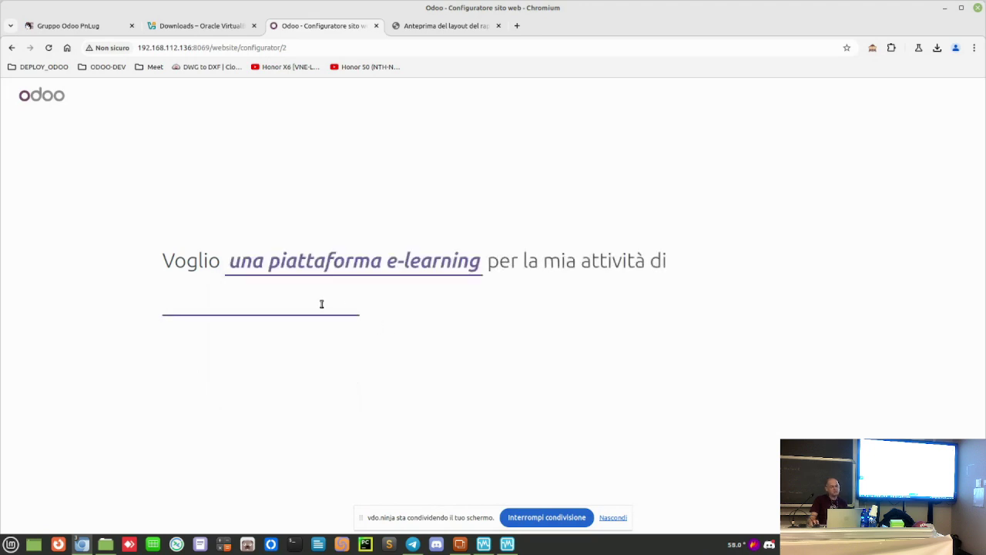
text(mu)
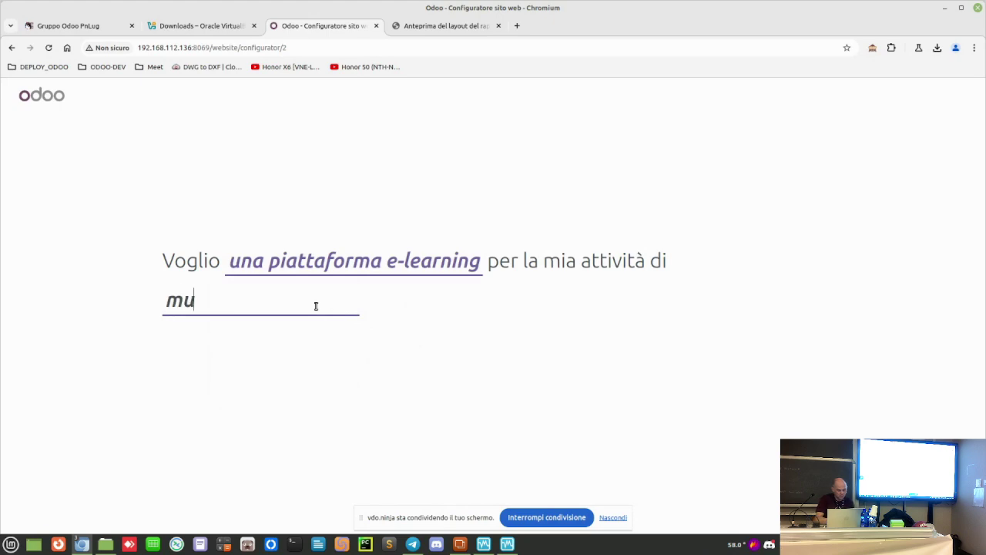
text(sicist)
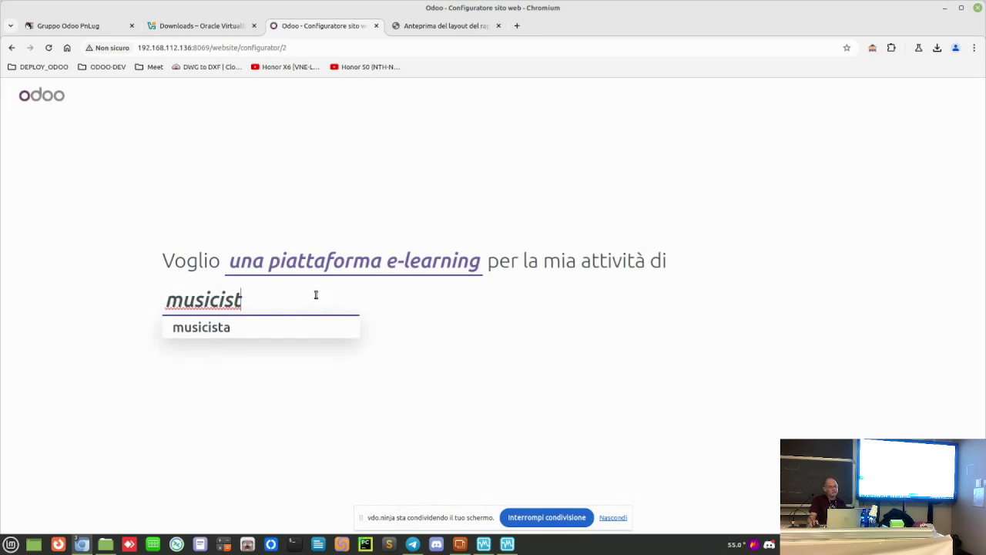
click(205, 327)
click(470, 346)
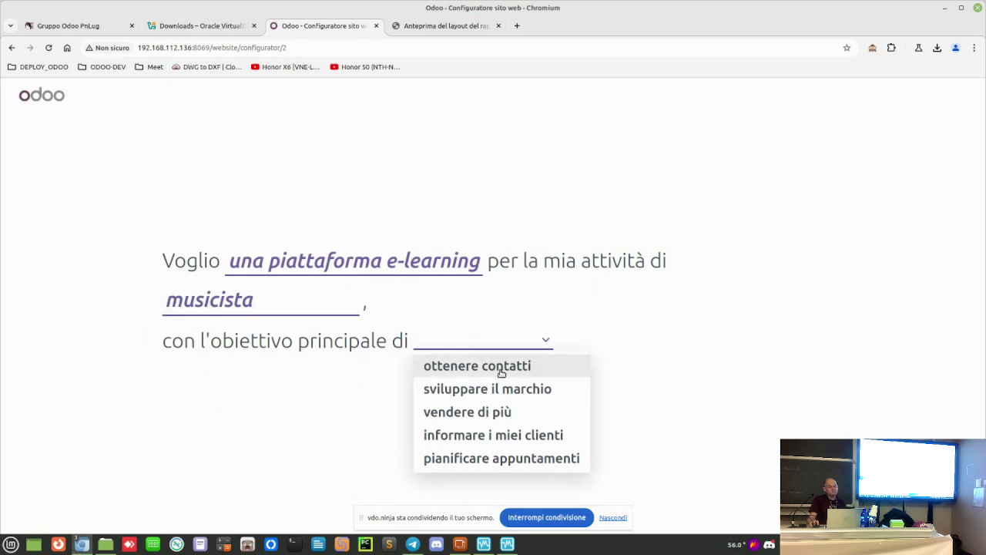
click(521, 434)
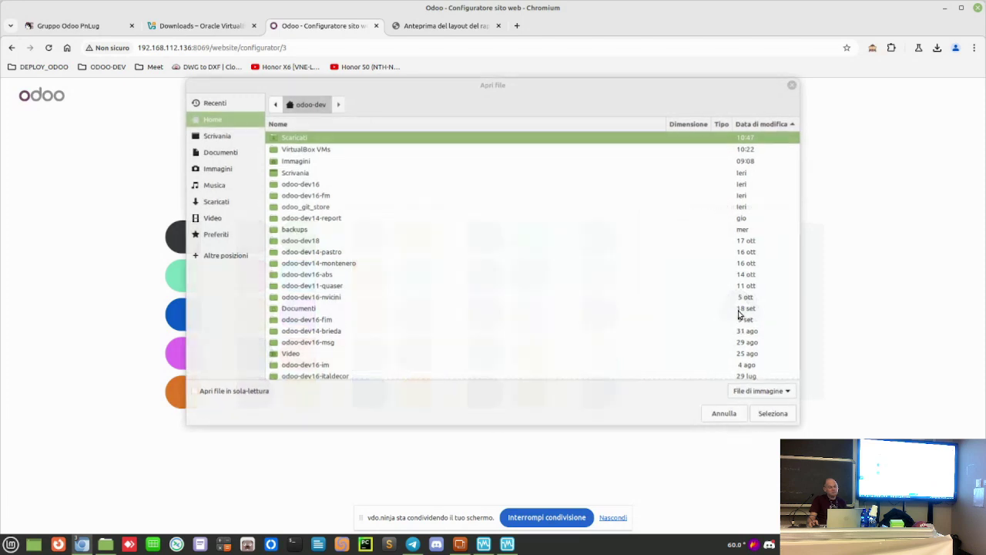
Step: Upload linuxday_rock.jpg from Immagini as the logo and accept its derived colour palette
double_click(310, 161)
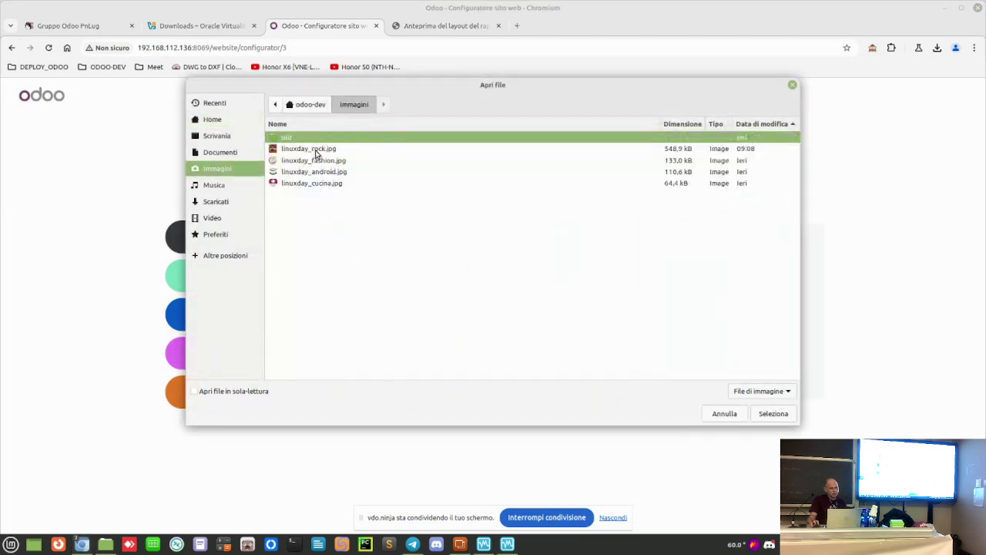
click(316, 151)
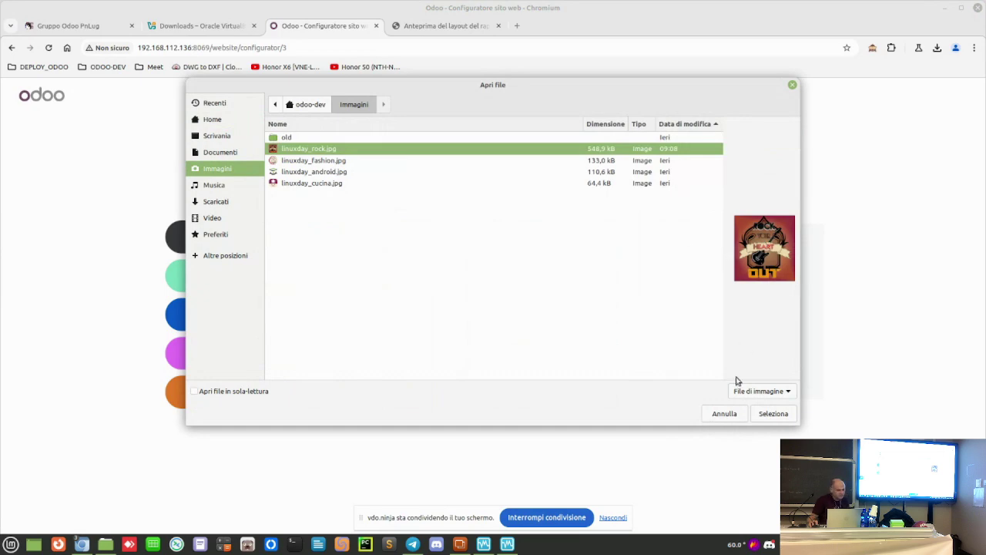
click(774, 414)
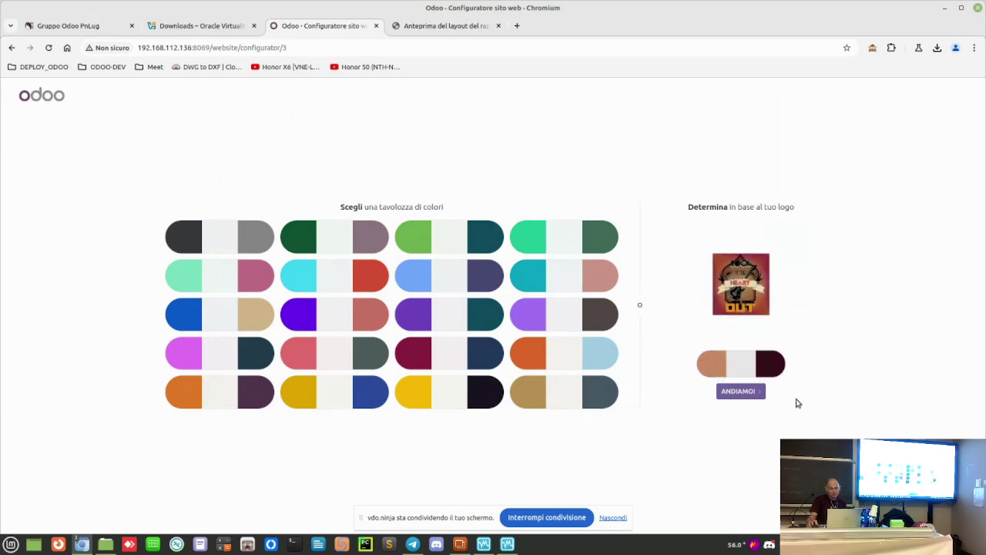
click(754, 394)
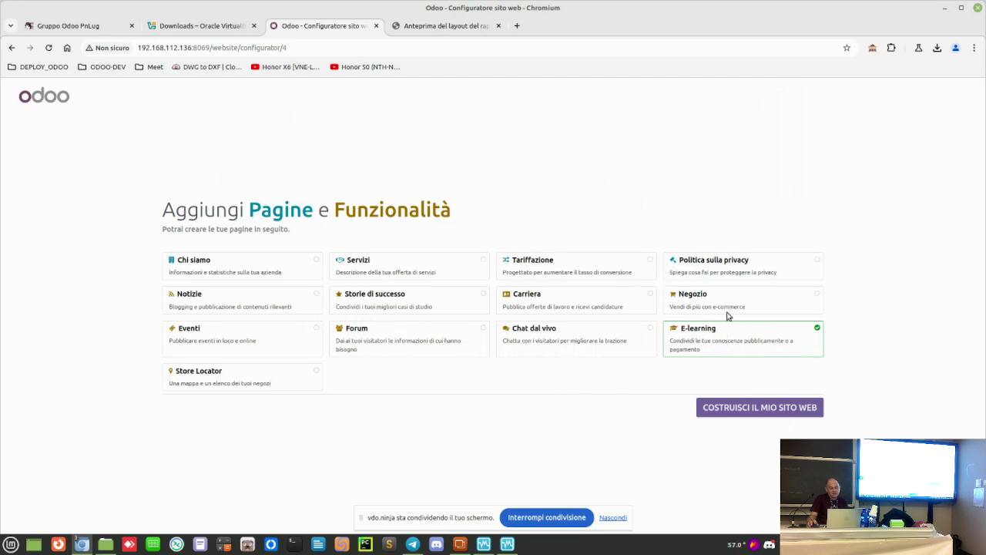
Step: Select Chi siamo, Servizi, Politica sulla privacy, Eventi and Negozio, then build the website
click(317, 264)
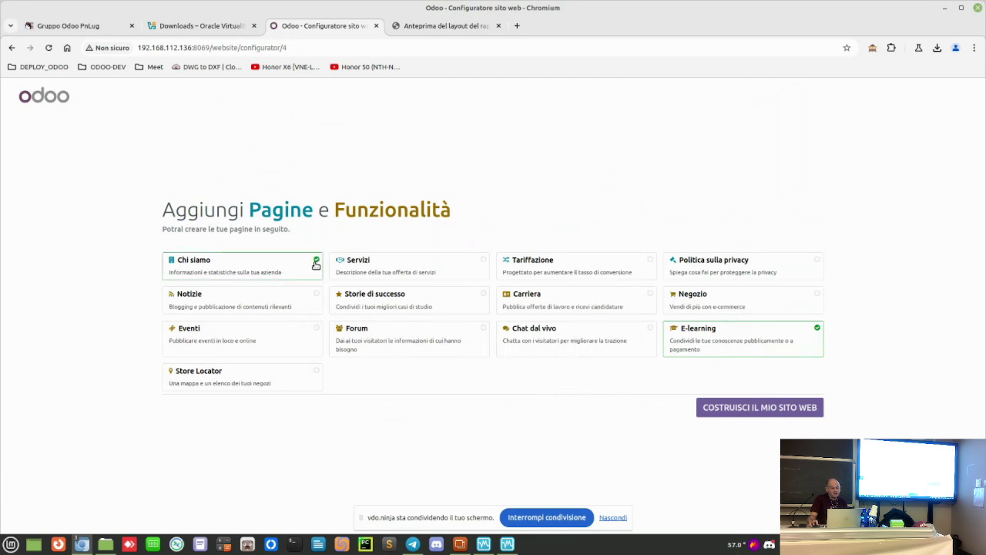
click(484, 260)
click(816, 262)
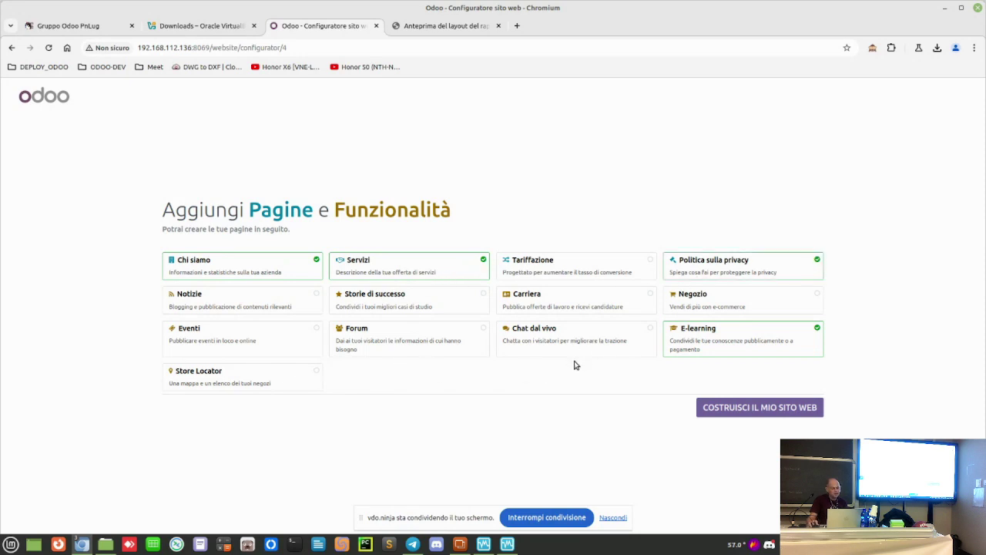
click(308, 345)
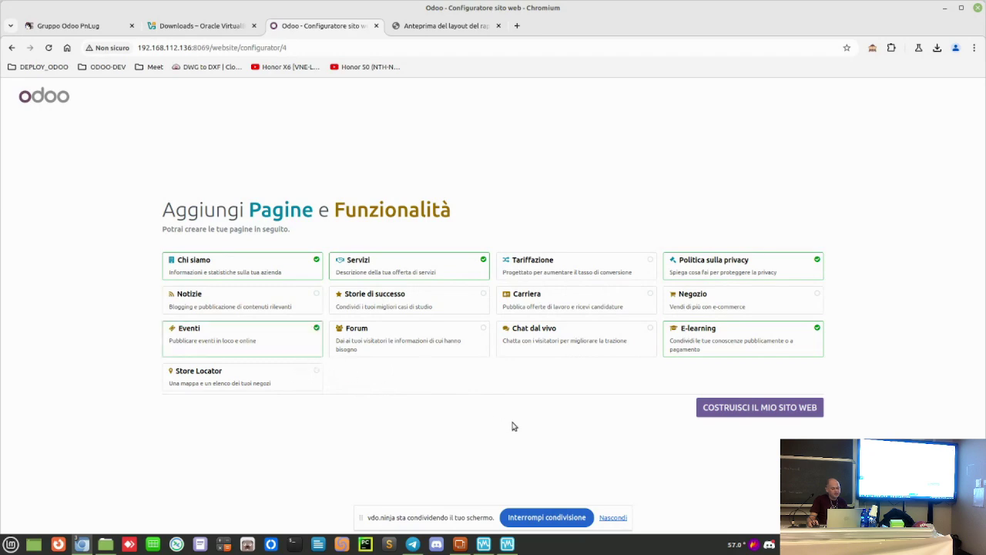
click(806, 299)
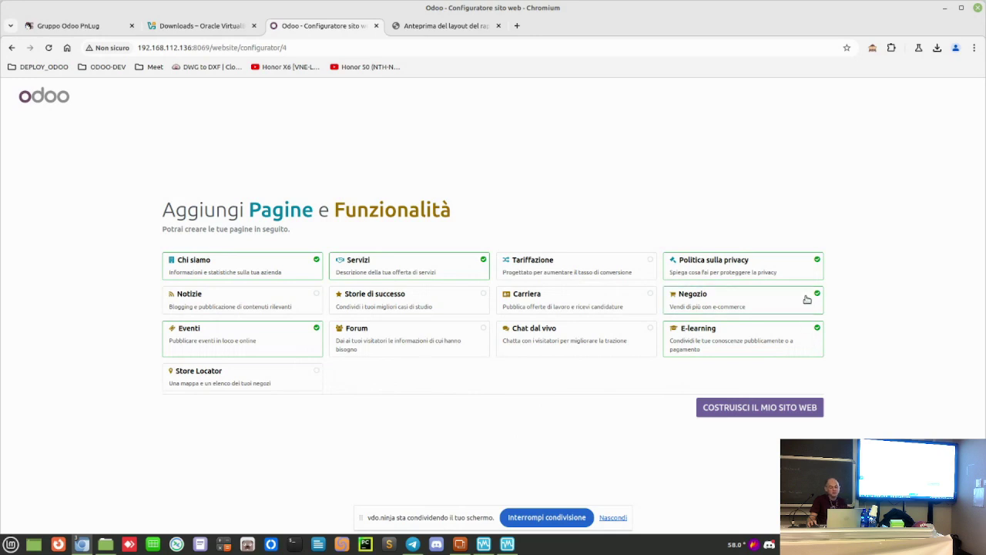
click(738, 408)
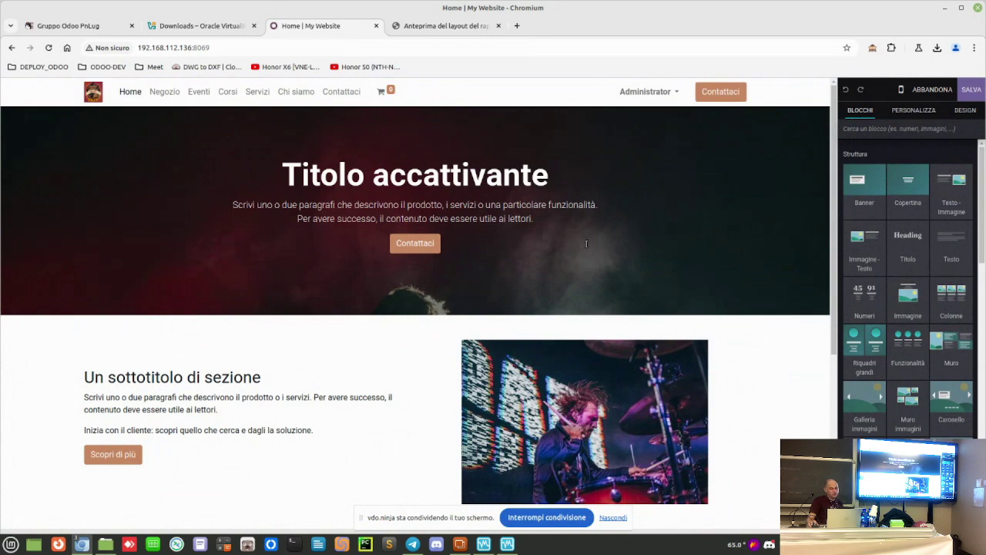
Step: Place the Muro immagini block below the first home section and save the page
scroll(586, 244, down, 3)
scroll(584, 246, up, 3)
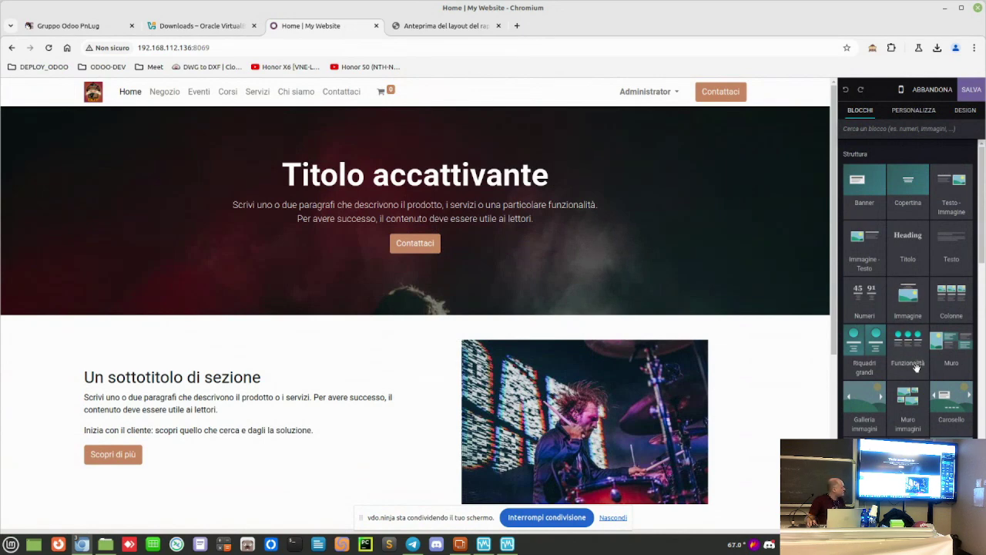
scroll(916, 375, down, 1)
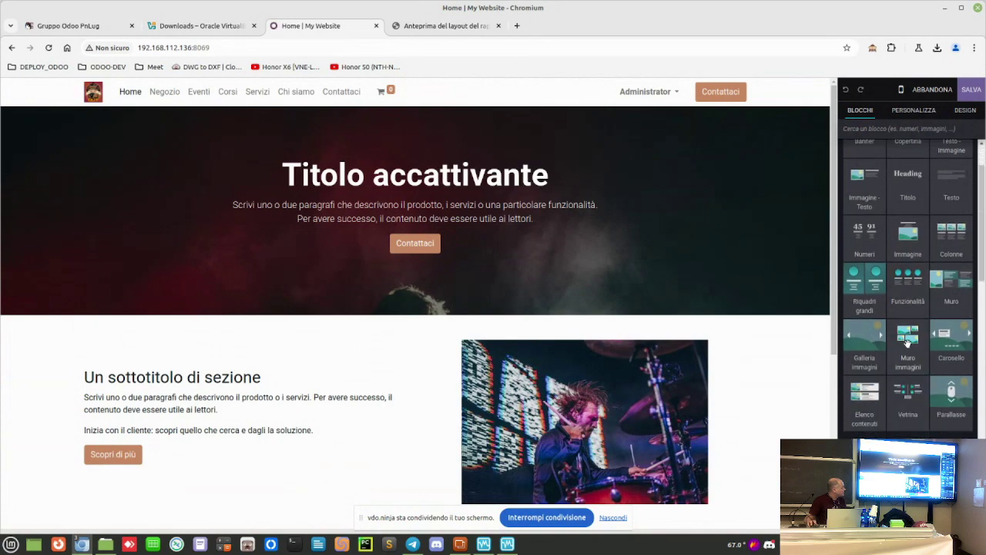
drag(908, 343, 385, 262)
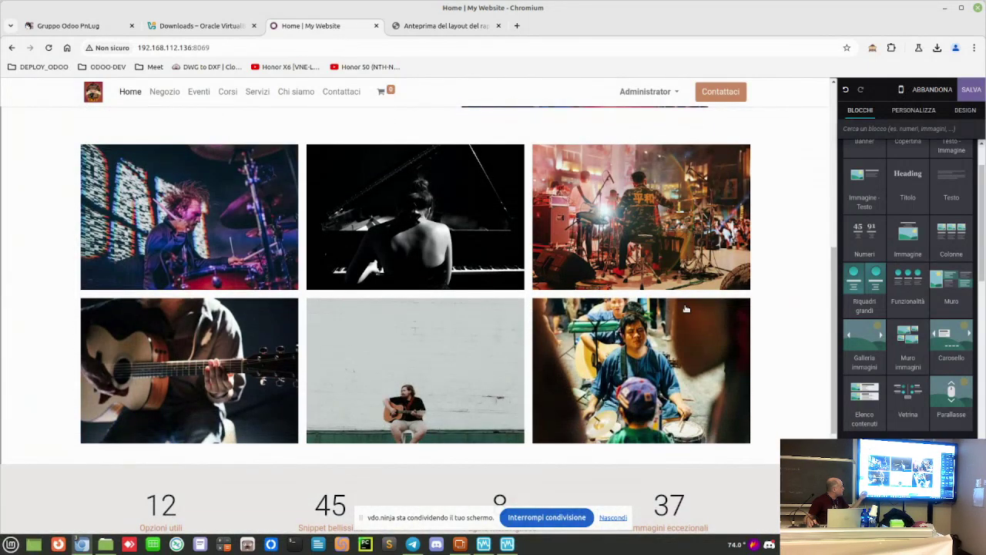
scroll(810, 279, up, 8)
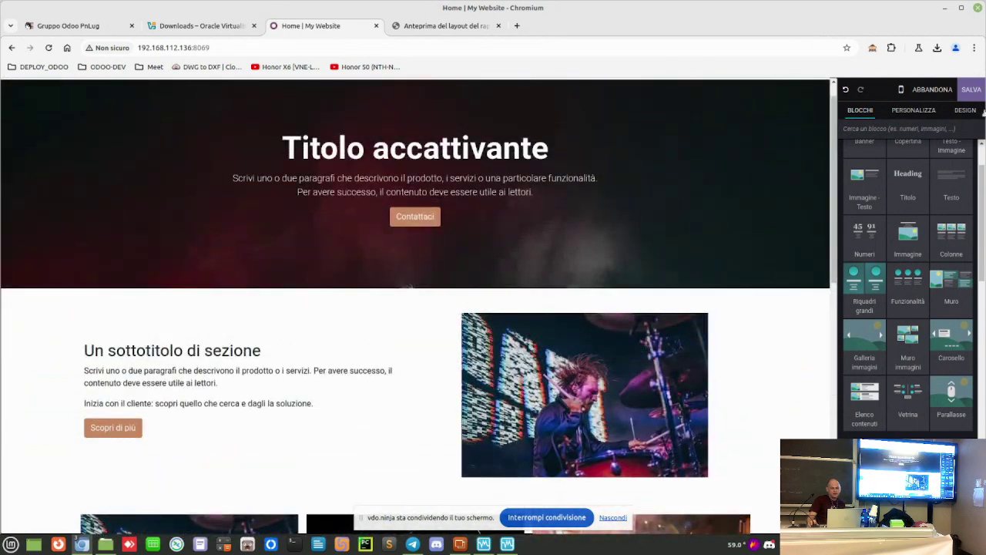
click(971, 89)
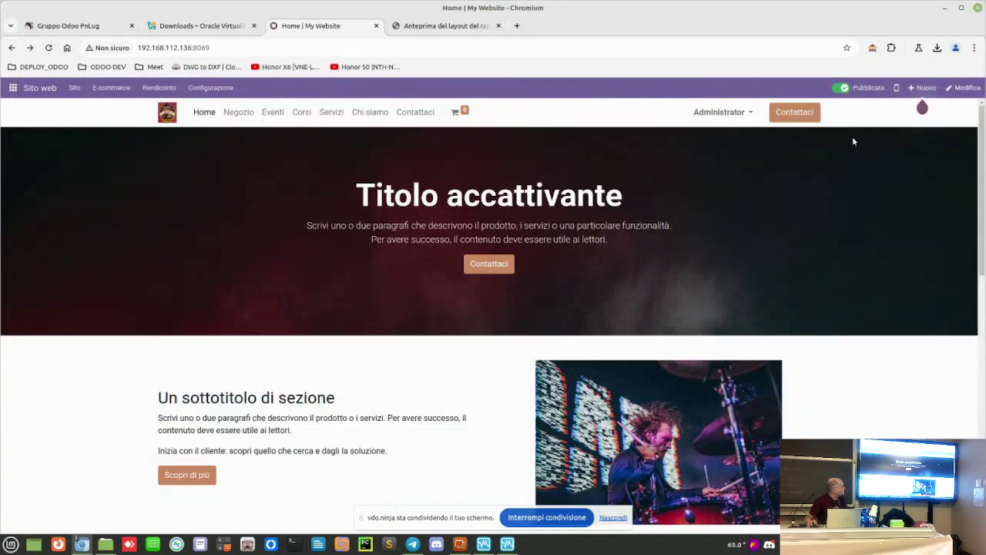
Step: Create course 'Corso di musica' with the second layout and description 'Corso di musica per ragazzi'
click(924, 88)
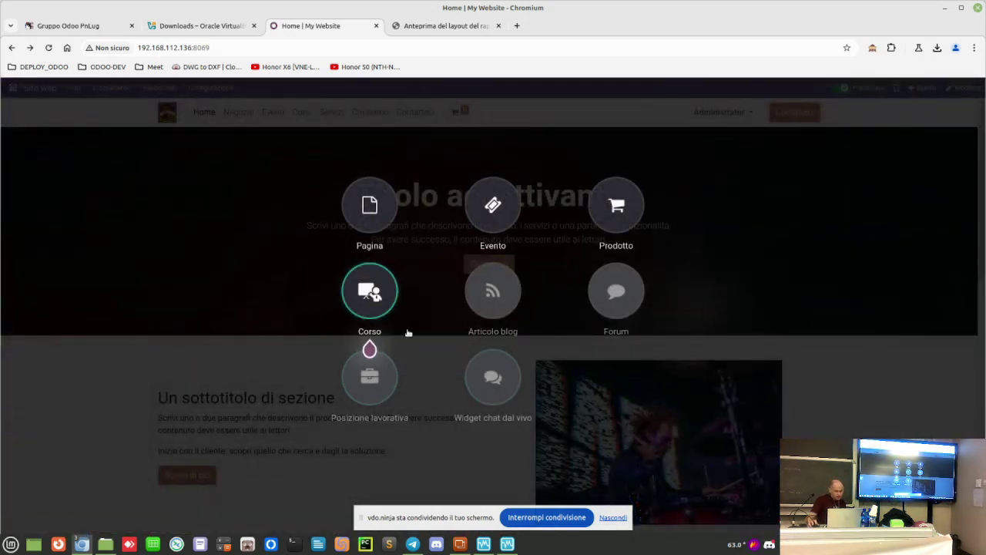
click(373, 291)
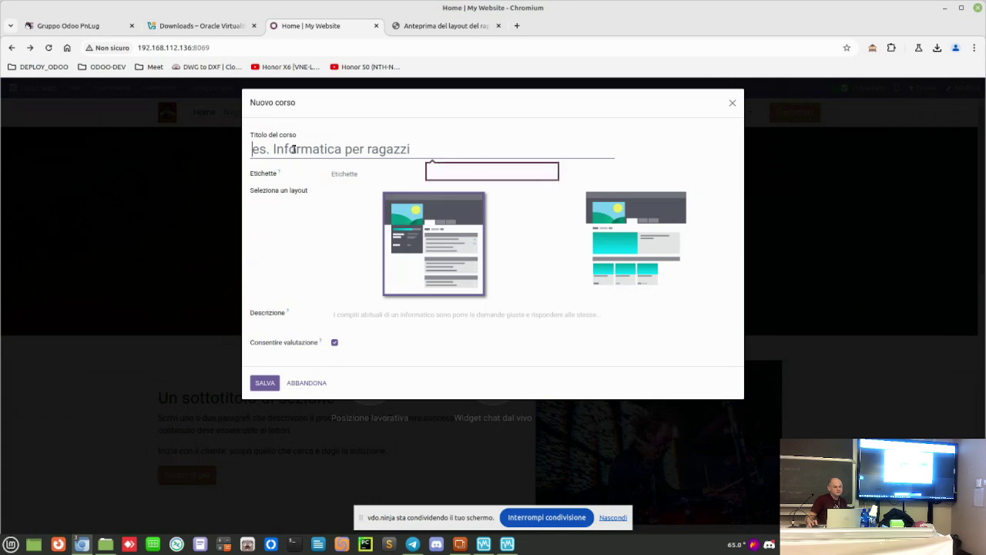
text(Cor)
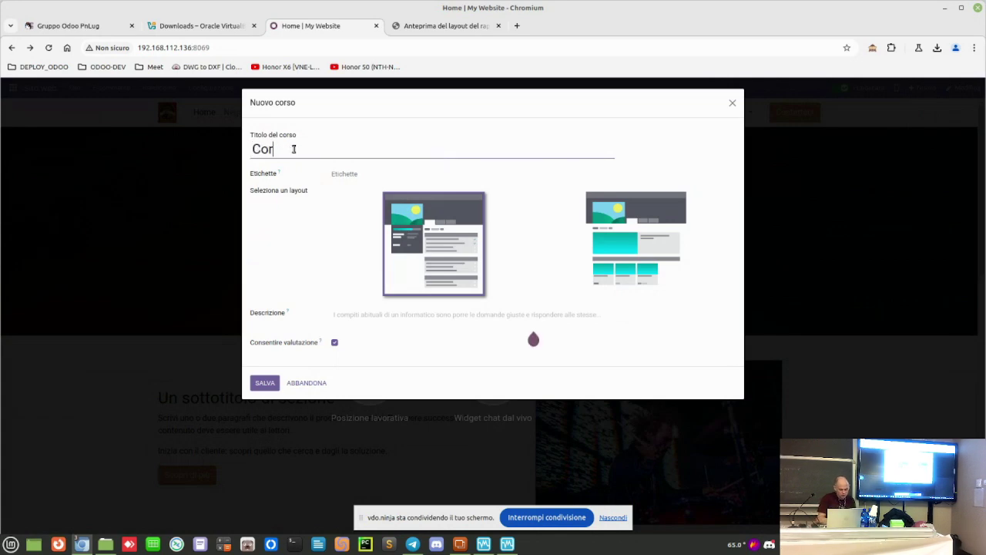
text(so di musica)
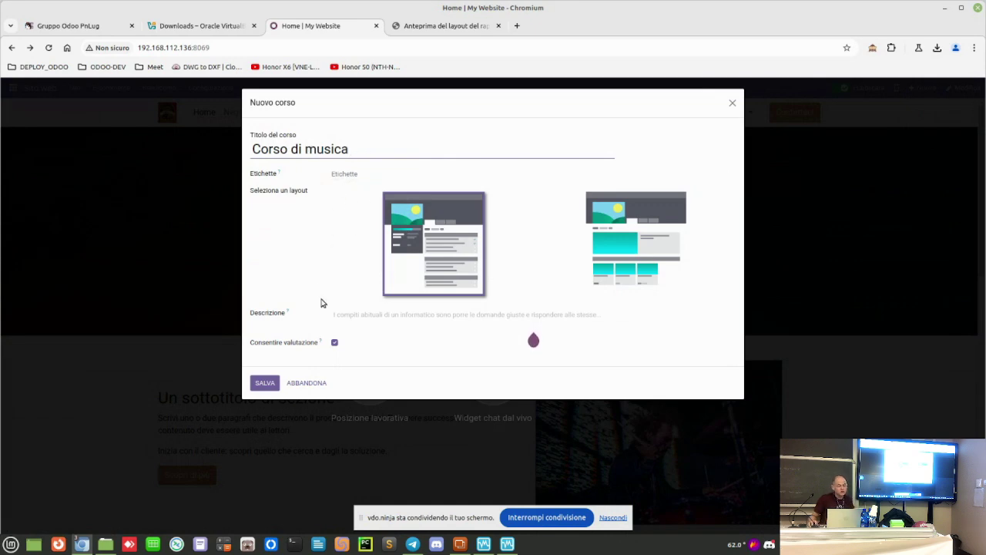
click(640, 255)
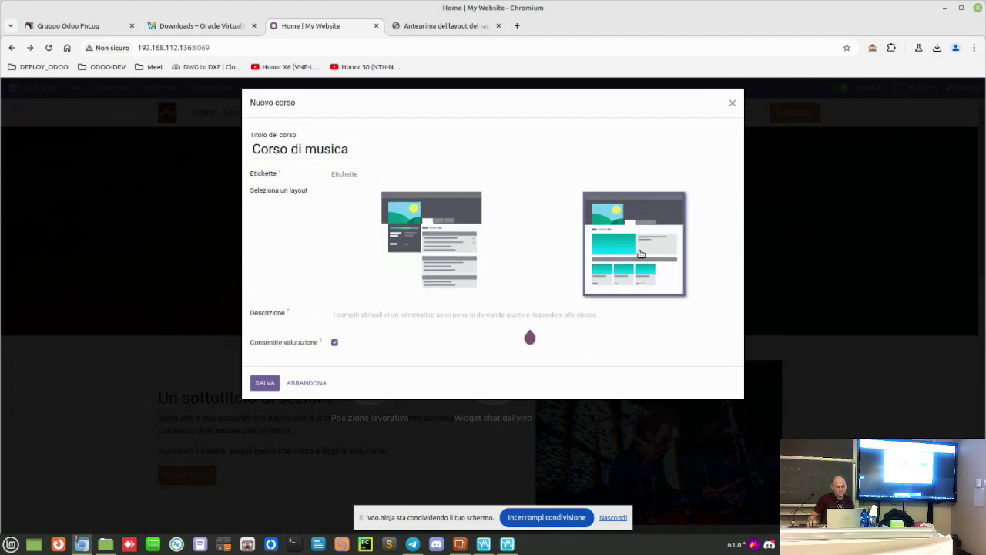
click(348, 315)
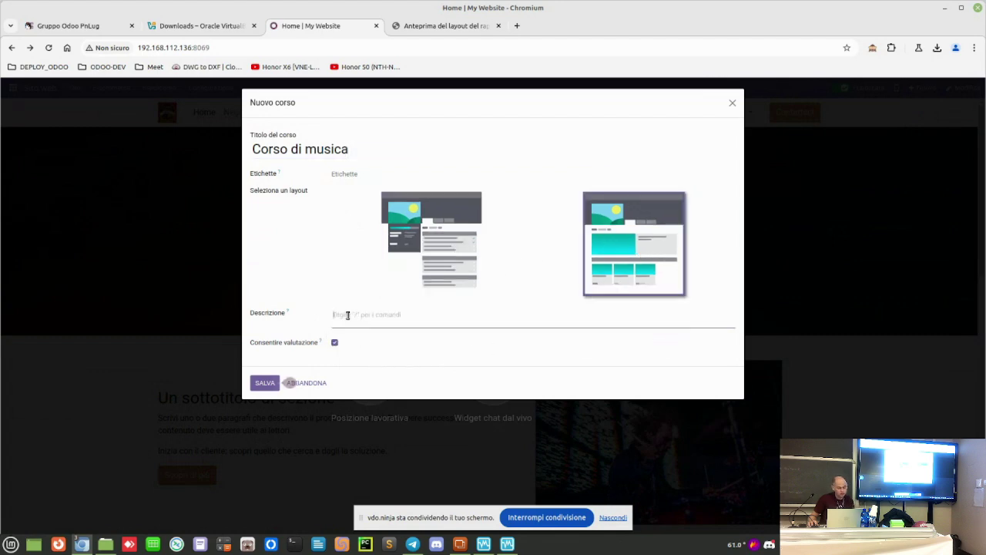
text(Corso di musica per ragazzi)
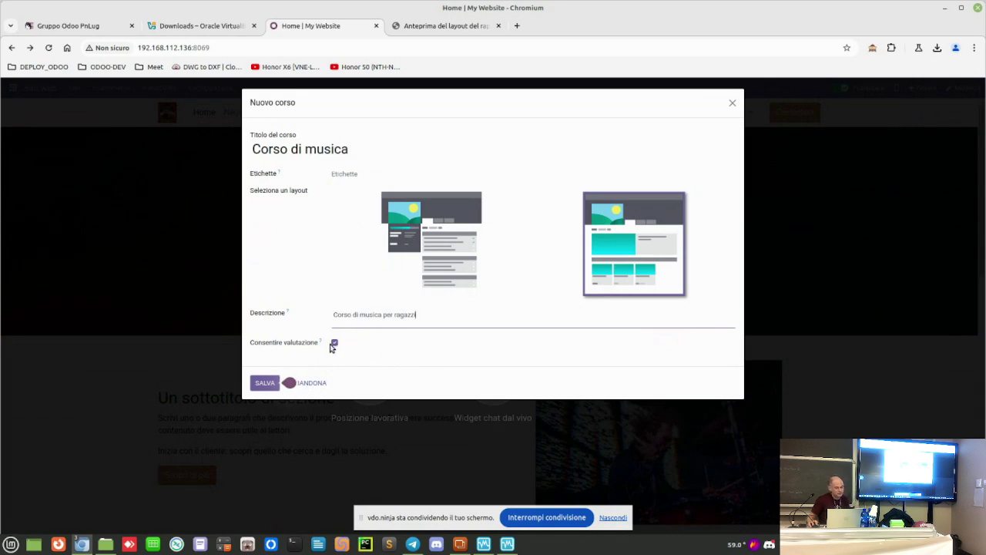
click(265, 383)
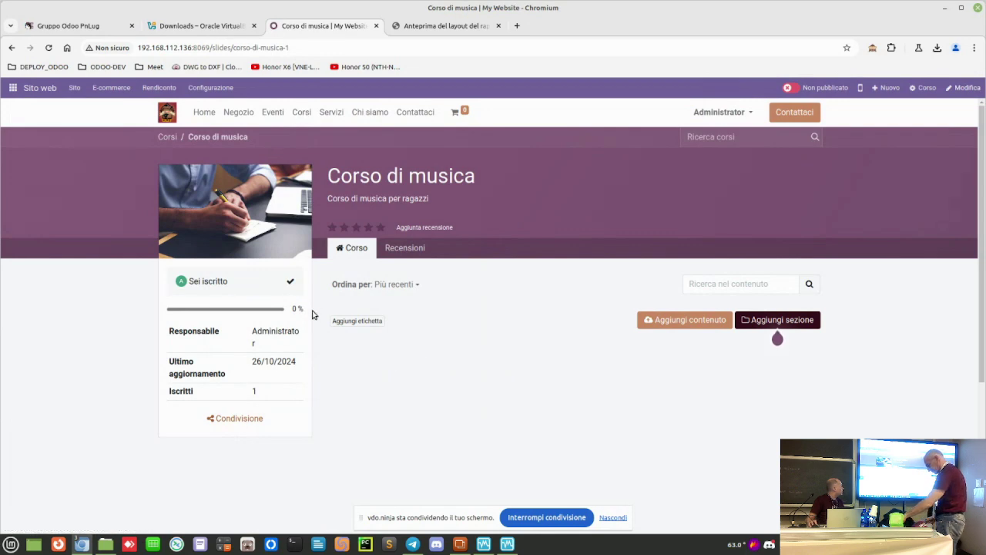
Step: Go from Home to the Negozio page, which shows Nessun prodotto definito
mouse_move(778, 338)
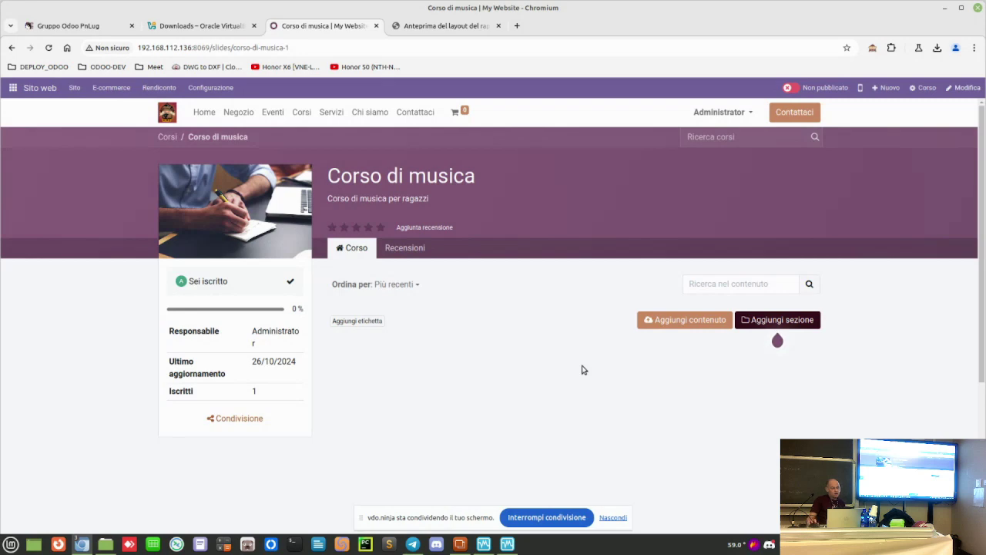
click(212, 113)
click(239, 114)
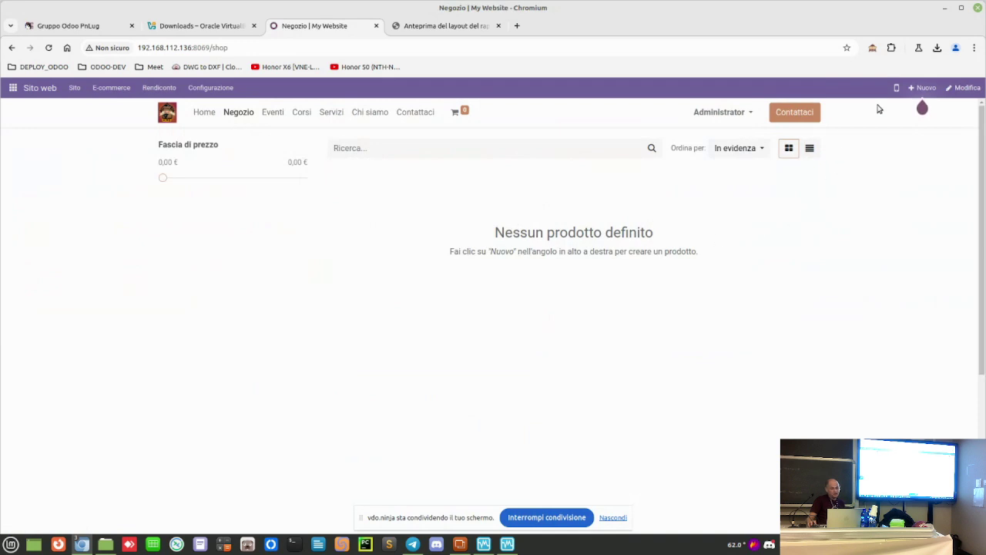
Step: Create a new website product named 'Chitarra'
click(919, 89)
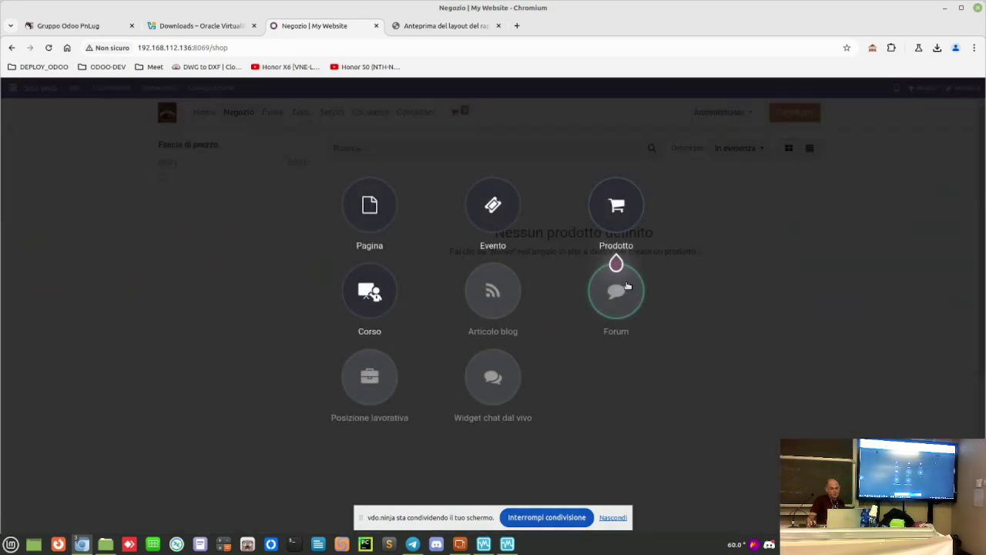
click(621, 202)
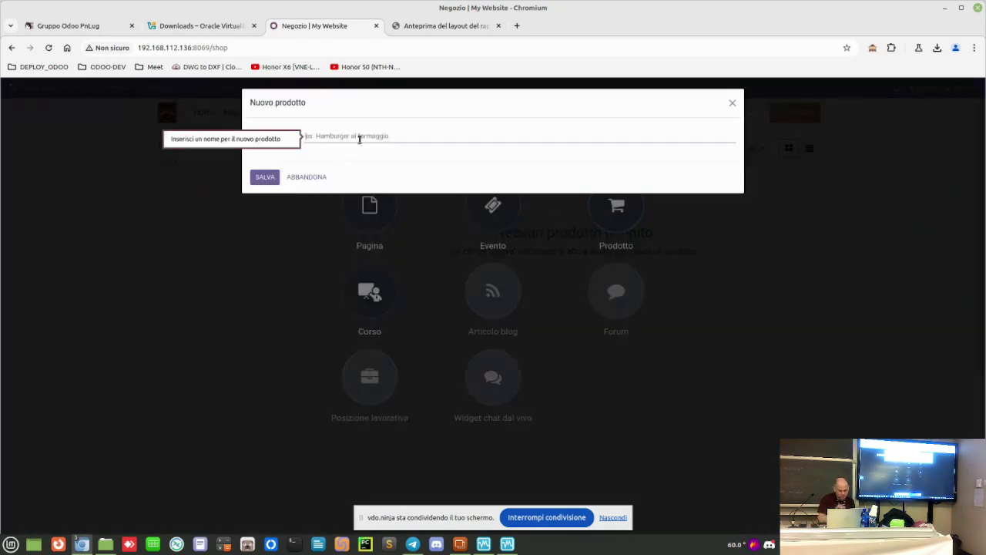
text(Chitarra)
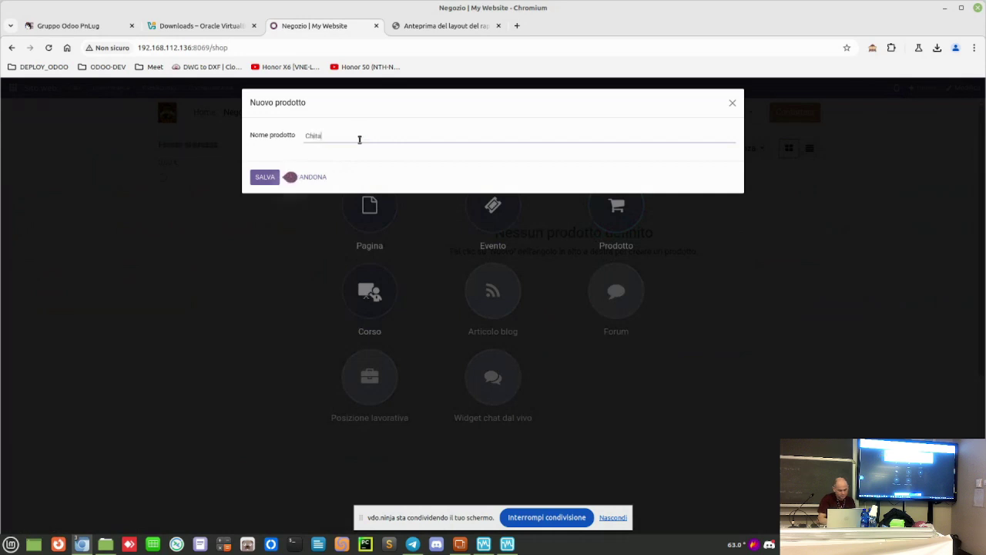
click(265, 177)
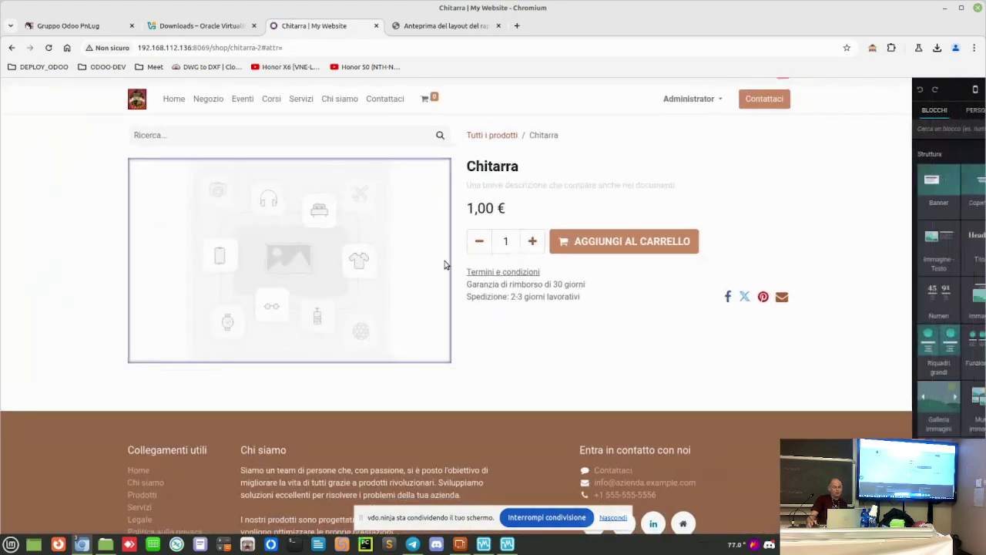
Step: Change the Chitarra price to 400 € and save the product page
double_click(436, 196)
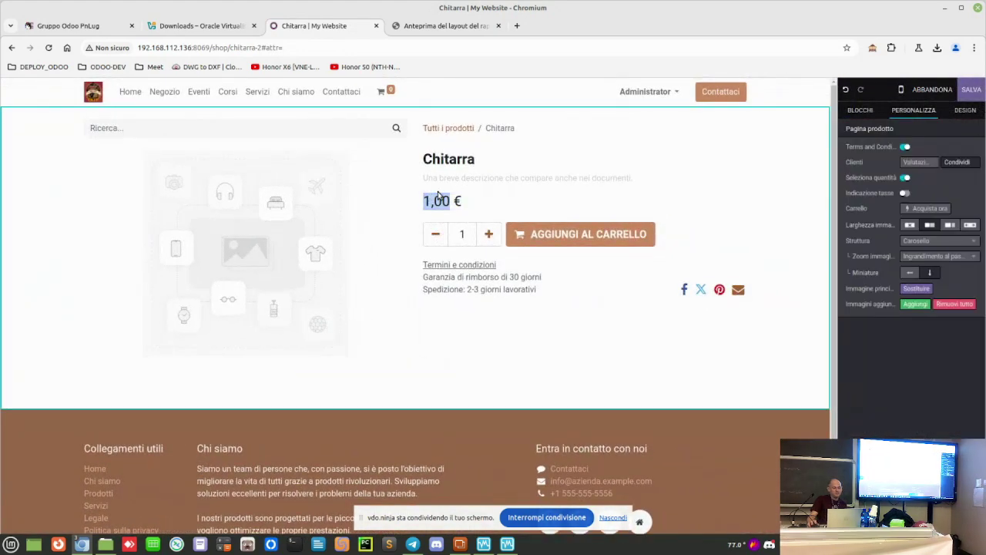
text(400)
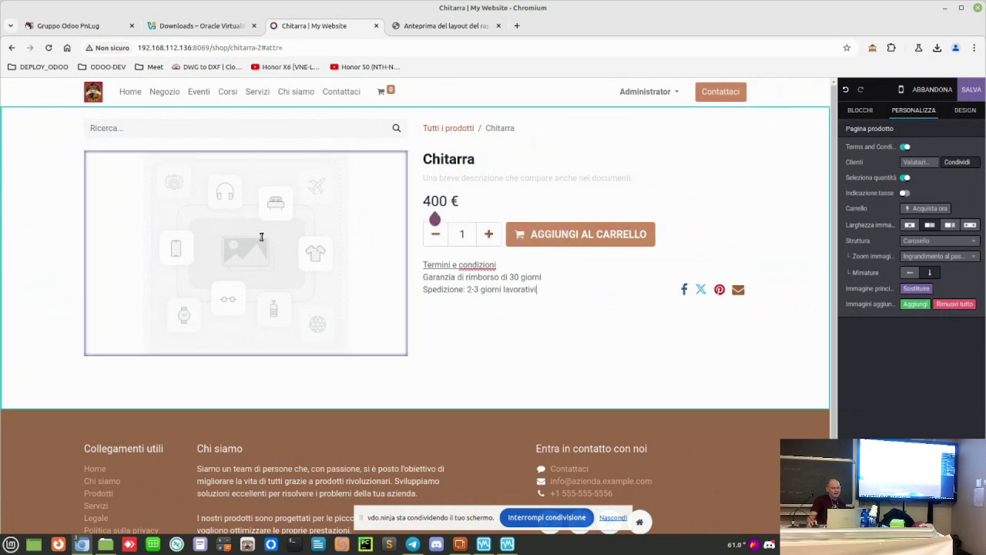
click(470, 361)
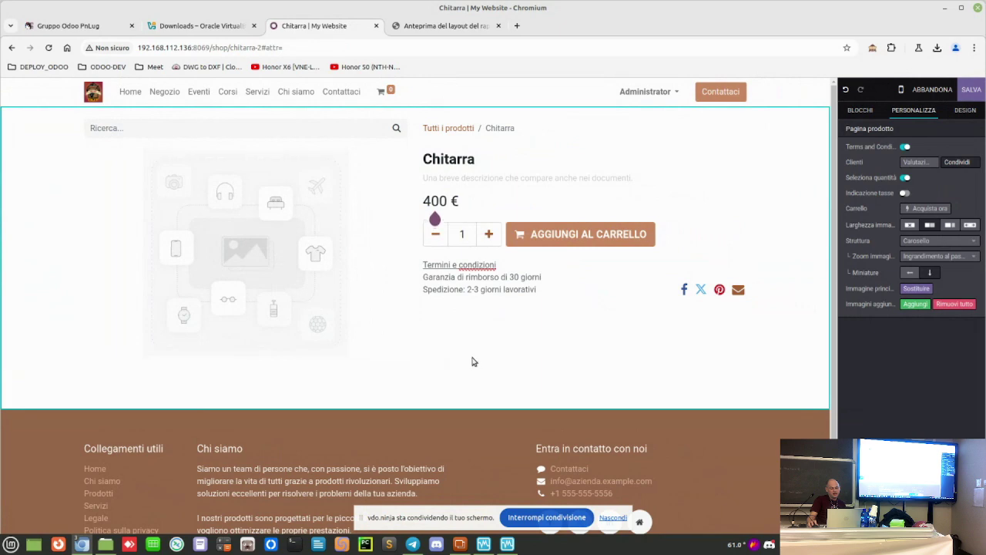
click(972, 91)
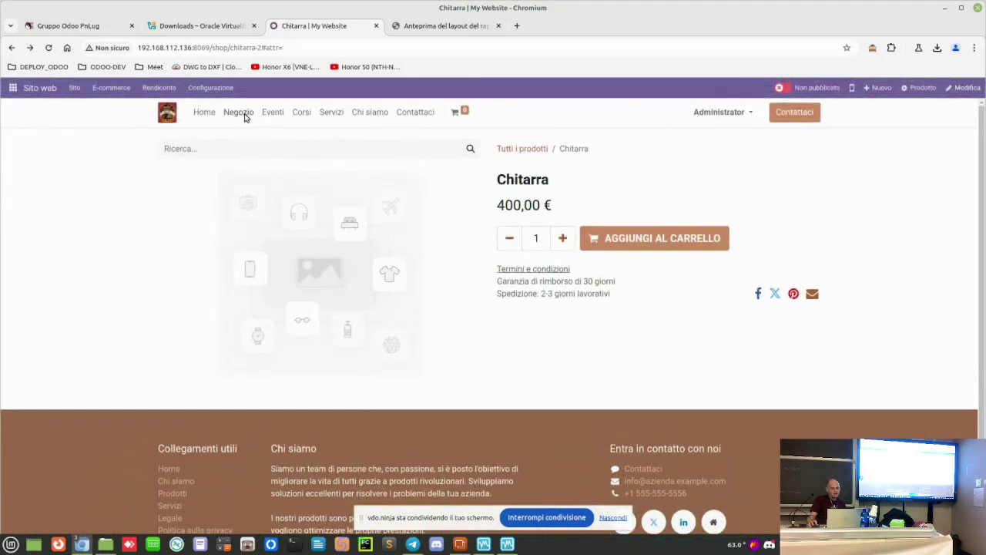
Step: Browse the Negozio, Eventi and Corsi pages, dismissing the new-content chooser, ending on Servizi
click(245, 114)
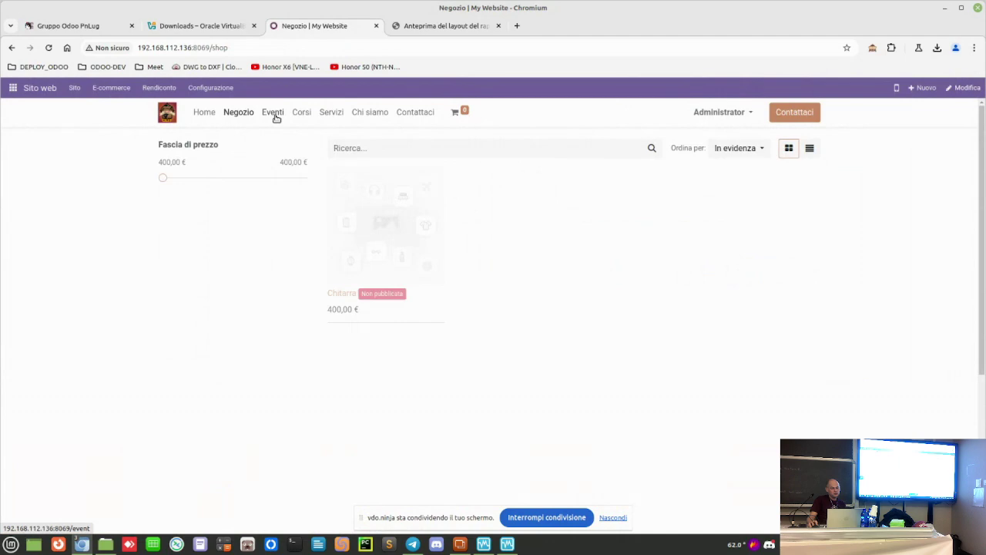
click(274, 114)
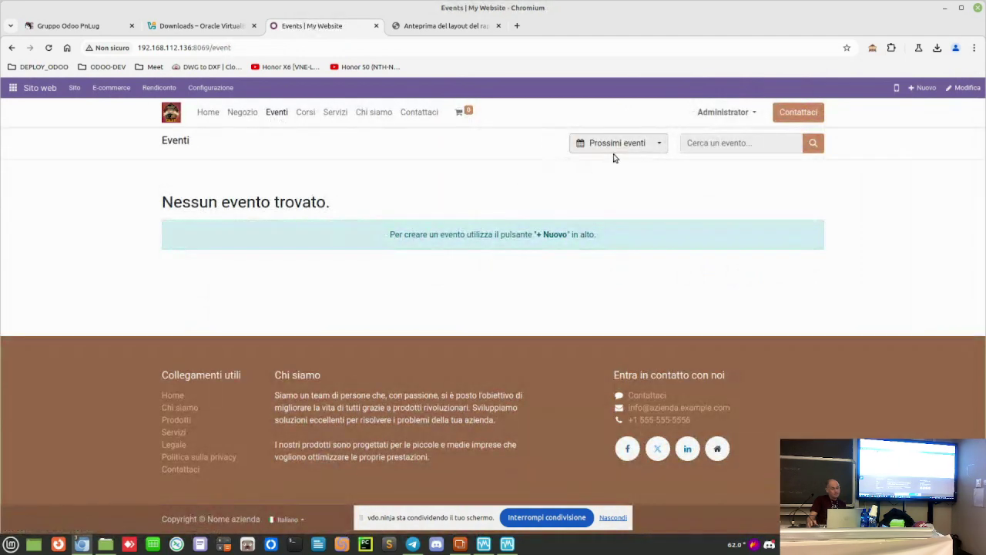
click(924, 90)
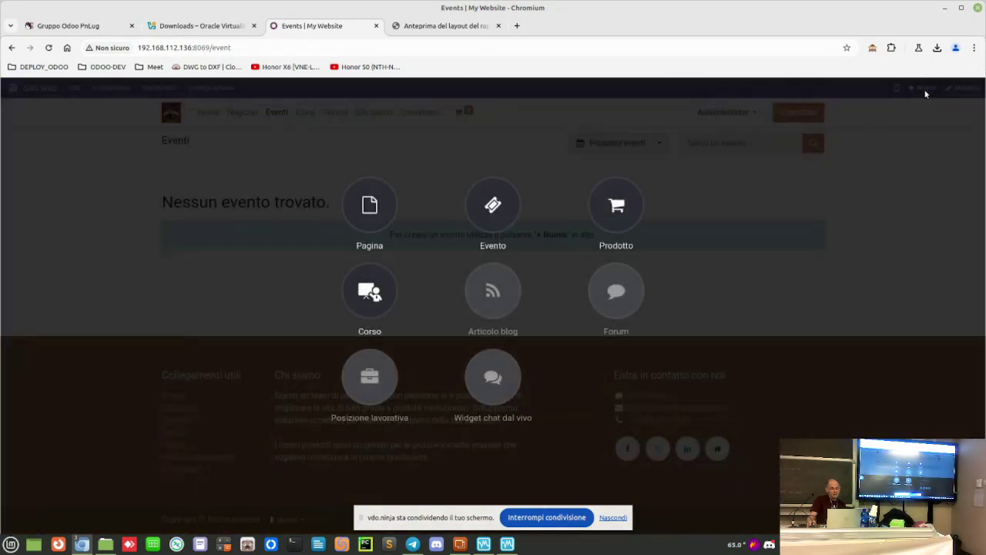
click(852, 210)
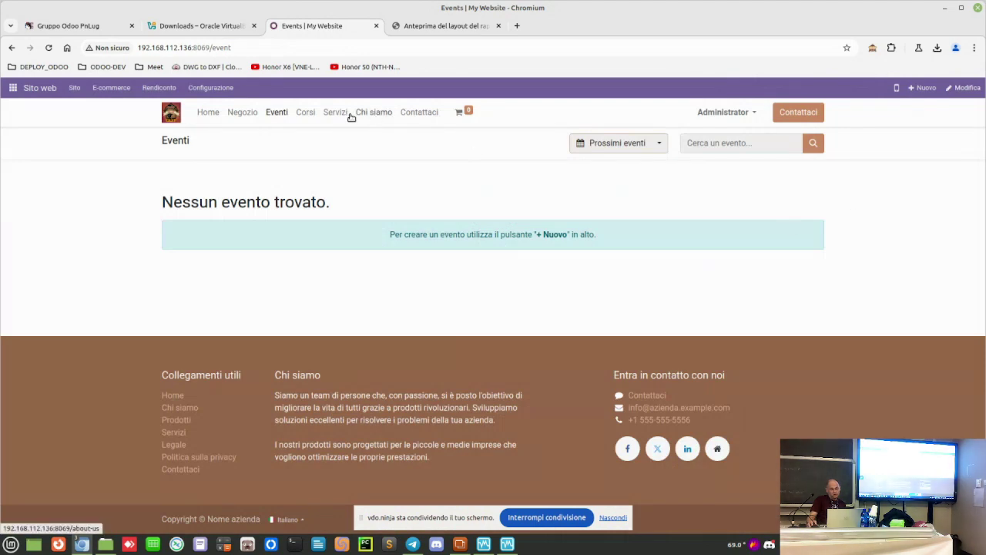
click(306, 114)
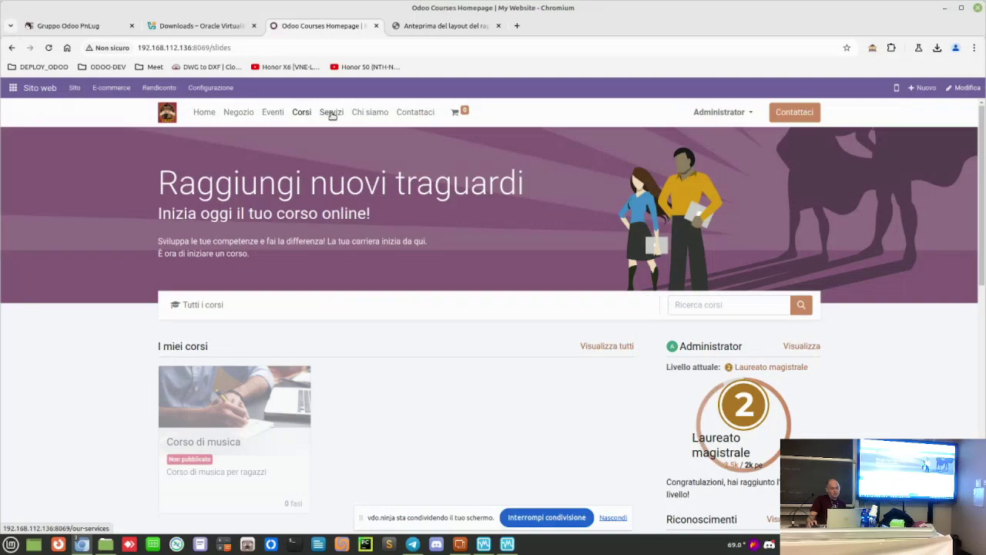
click(333, 113)
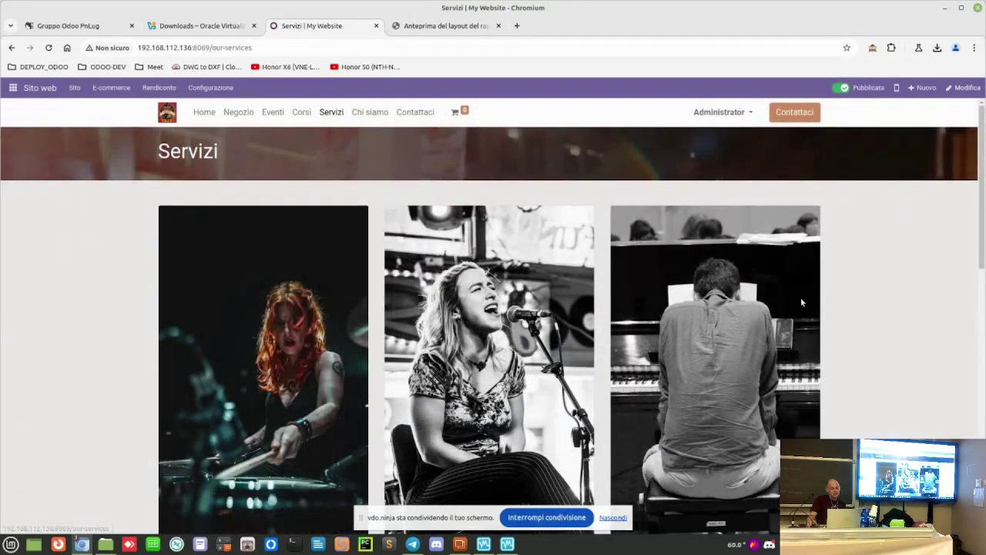
Step: Scroll through the Servizi page to review its content and photos
scroll(801, 297, down, 5)
scroll(848, 285, up, 4)
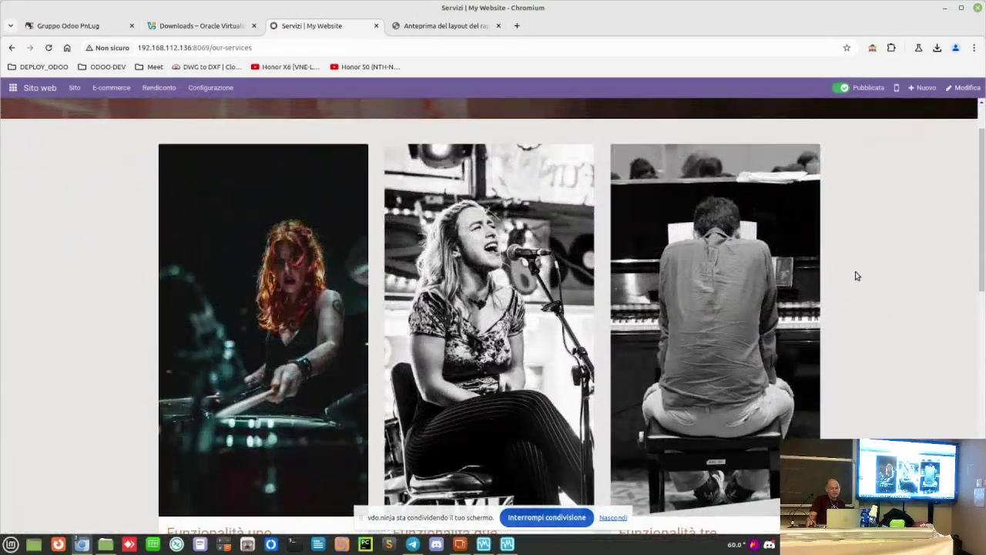
scroll(848, 285, up, 1)
scroll(851, 285, down, 3)
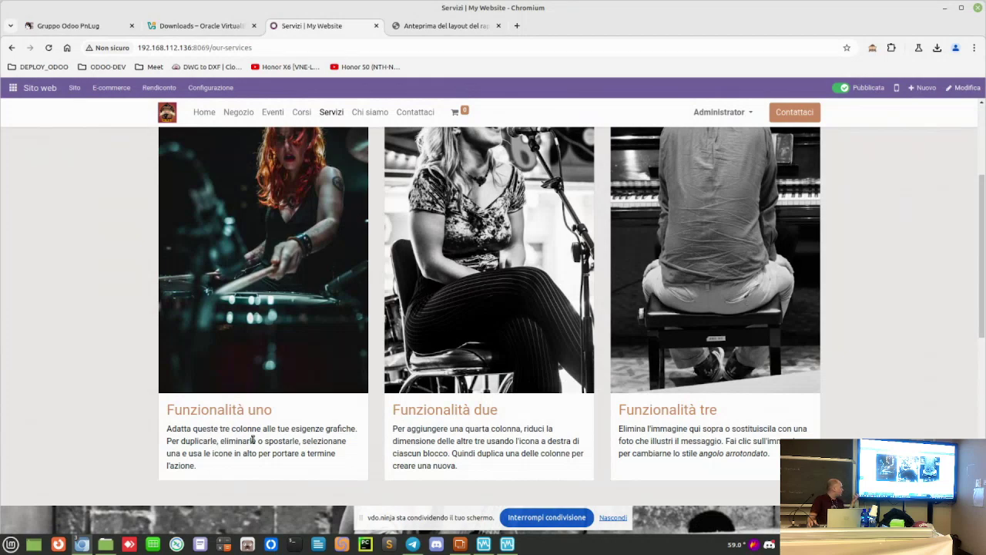
scroll(497, 449, up, 1)
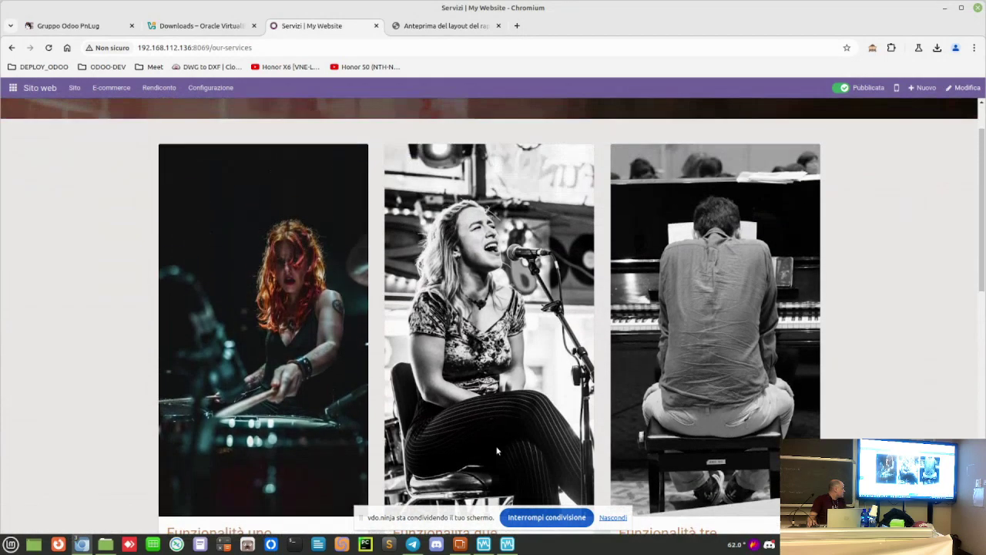
scroll(497, 447, down, 1)
scroll(497, 446, up, 1)
scroll(514, 423, down, 2)
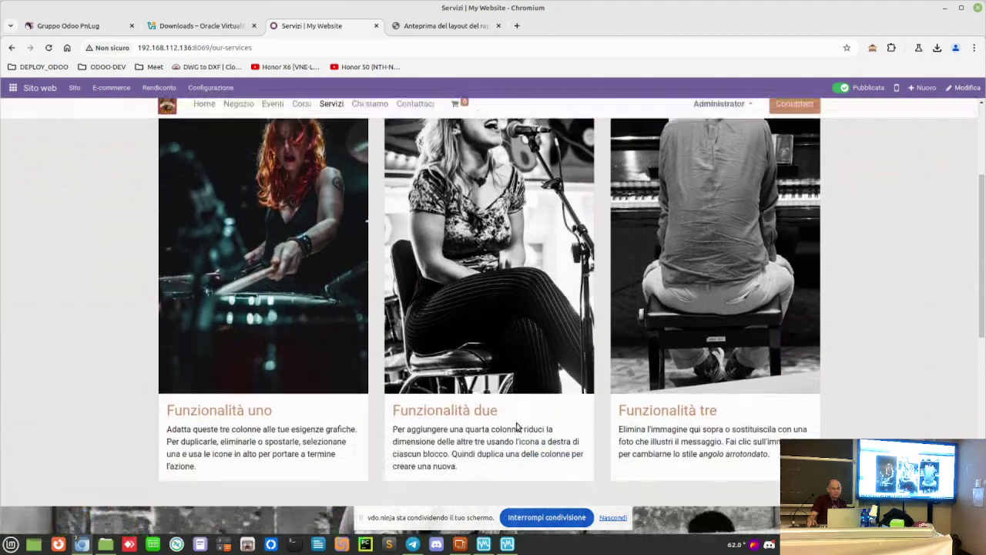
scroll(504, 425, down, 3)
scroll(501, 424, down, 3)
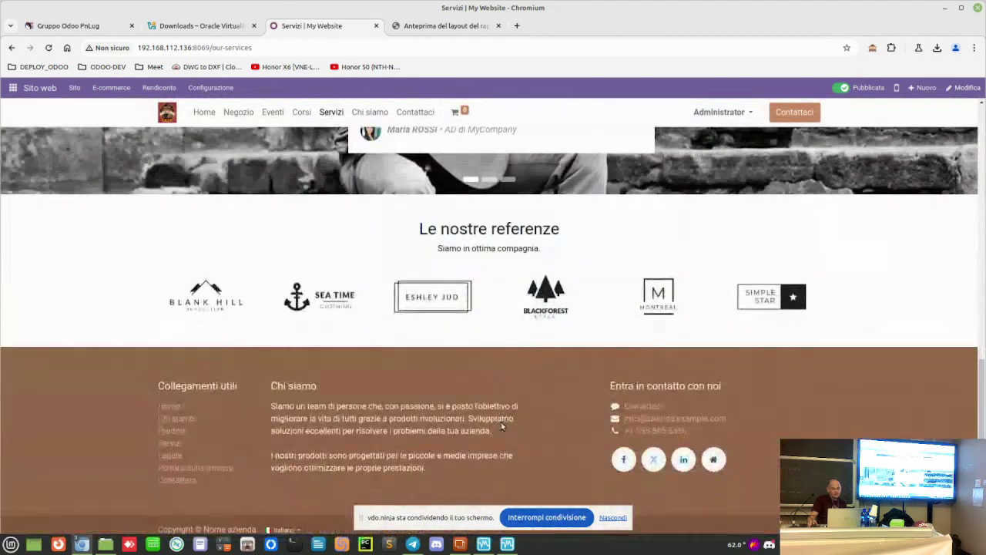
scroll(531, 258, up, 10)
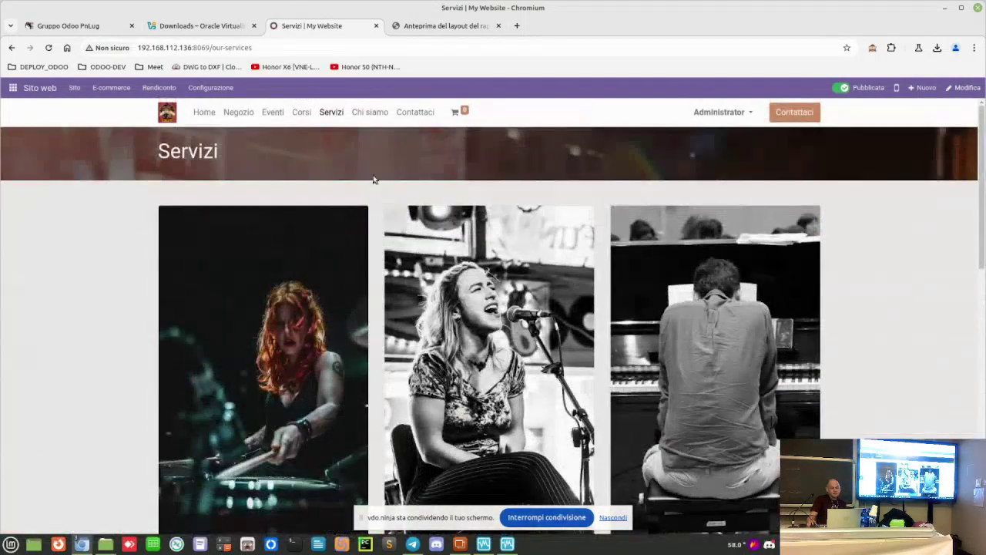
Step: Review the Chi siamo page, then go to the Contattaci page
click(371, 112)
scroll(771, 282, down, 5)
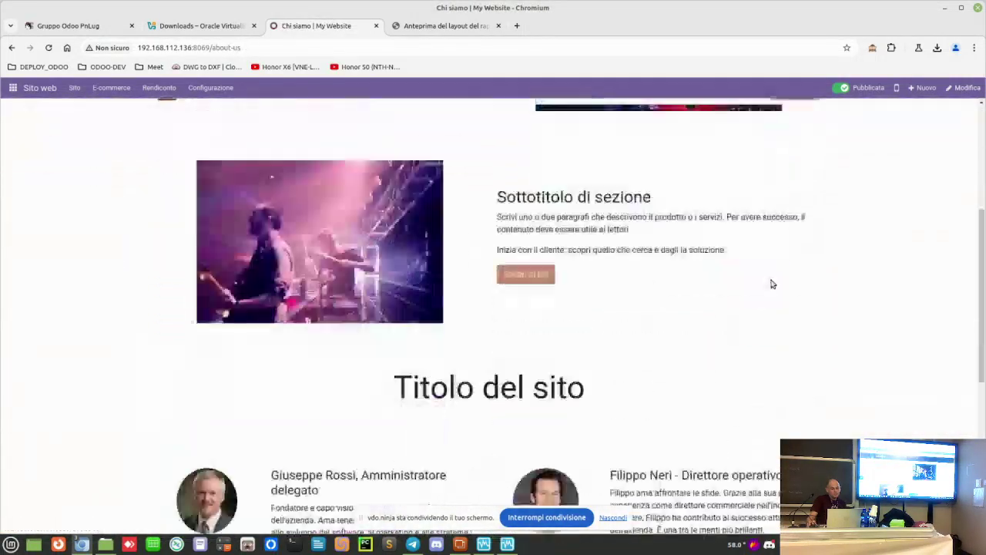
scroll(773, 283, down, 2)
scroll(773, 283, up, 6)
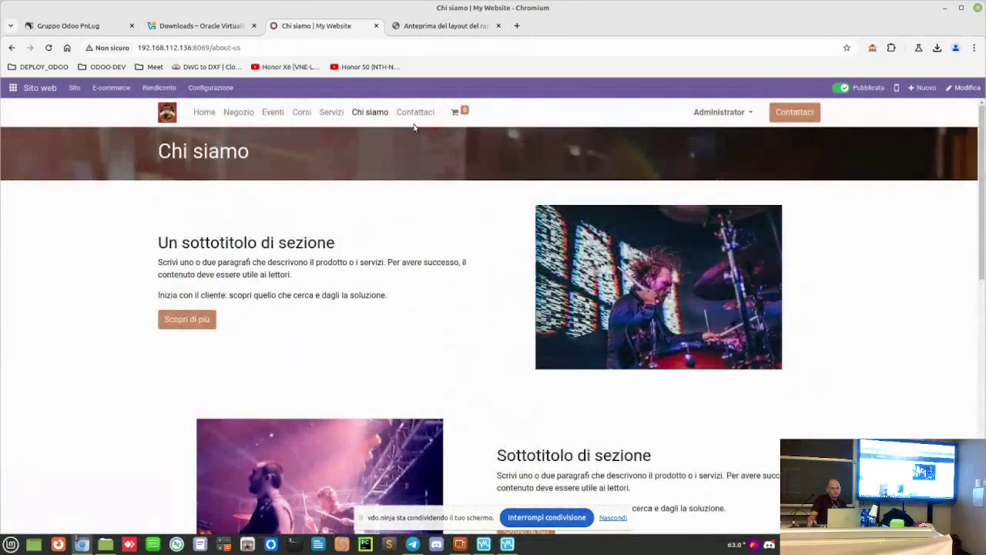
click(417, 113)
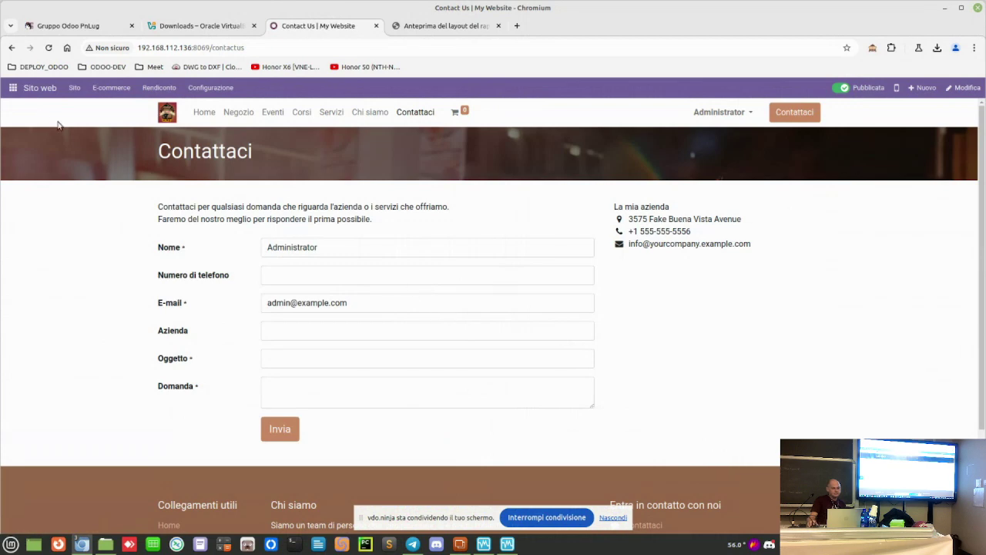
Step: Switch from the website to the Vendite app's quotations list via the apps menu
click(13, 87)
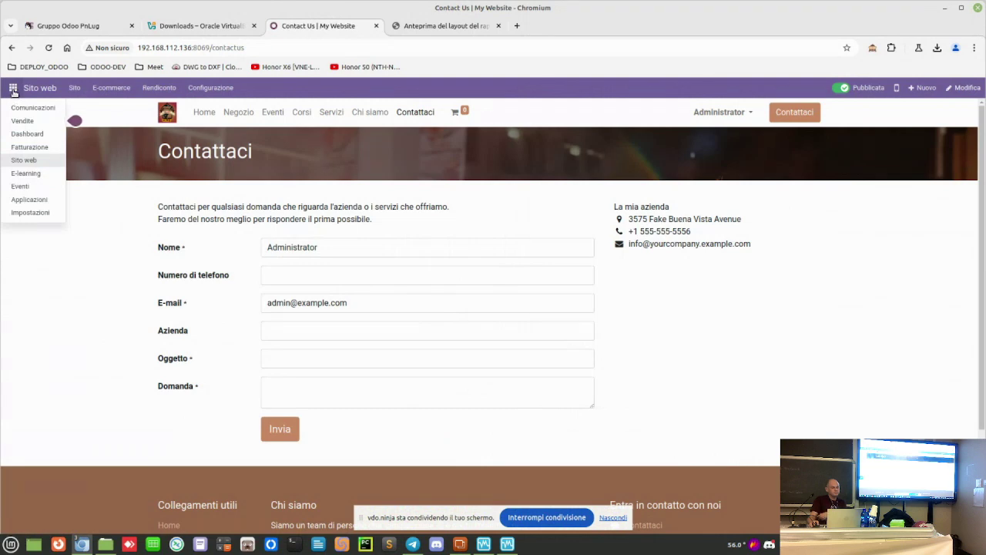
click(13, 89)
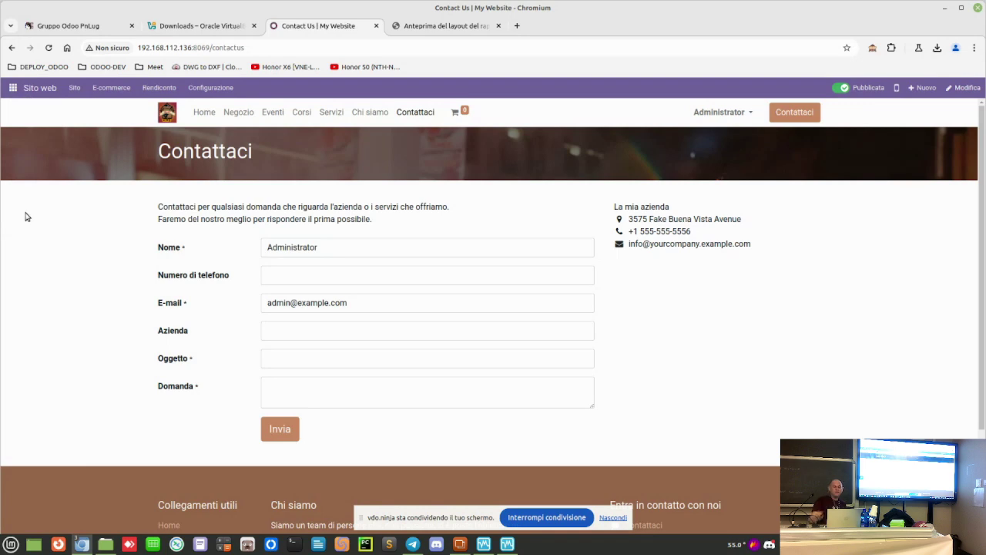
click(11, 91)
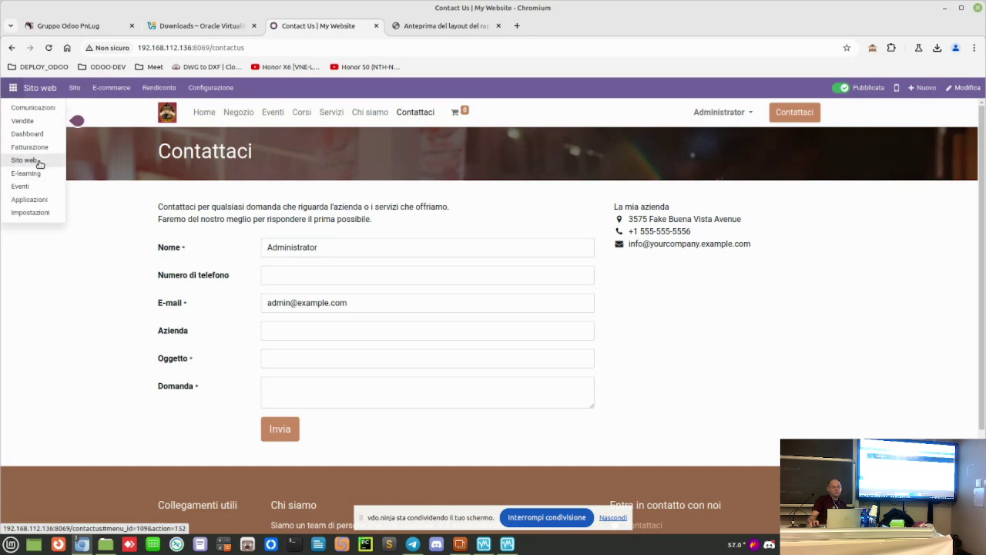
click(66, 266)
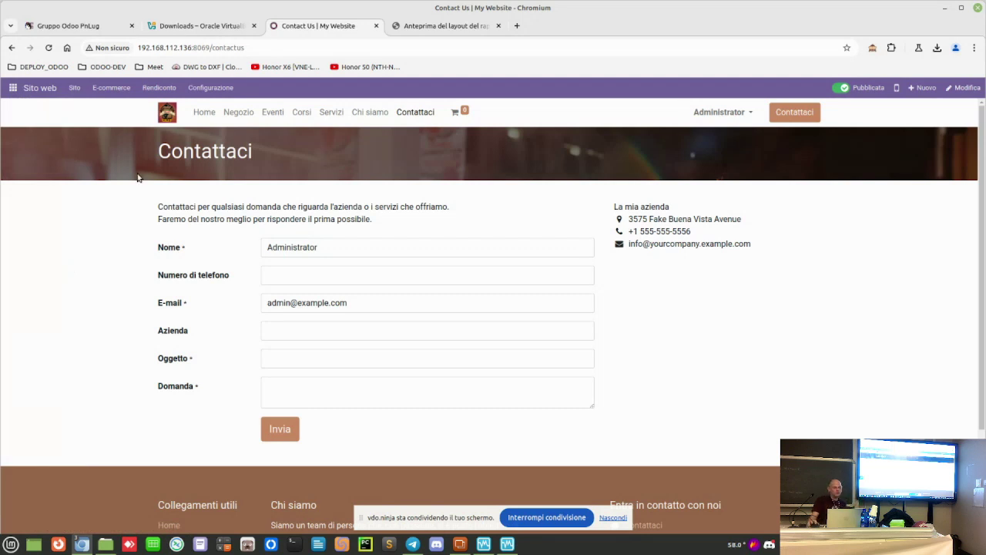
click(13, 88)
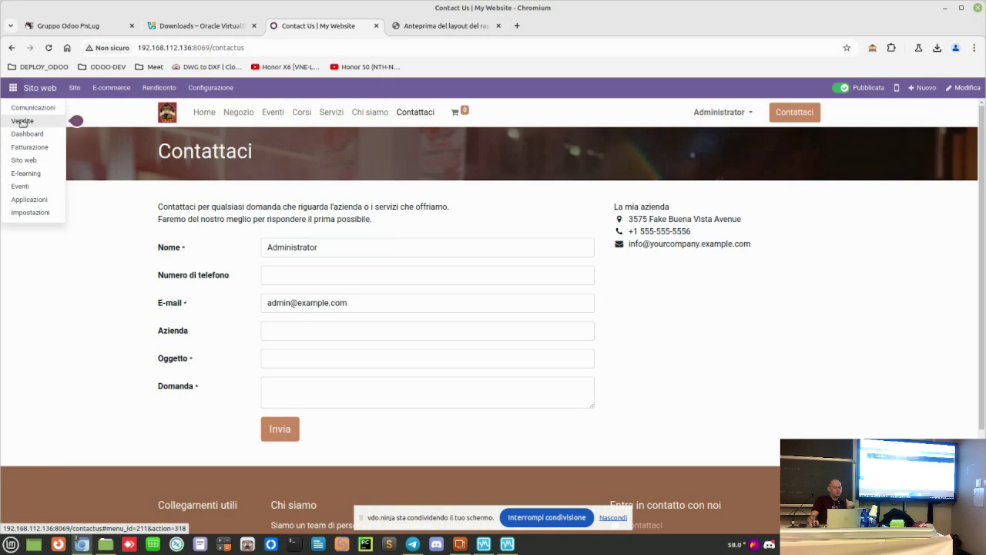
click(22, 121)
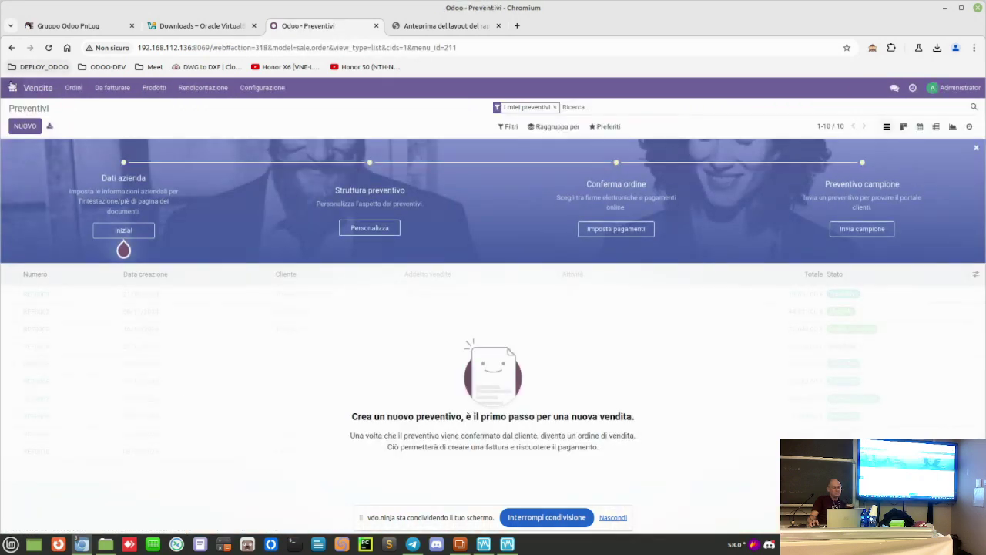
Step: Check the Fatturazione invoices and the E-learning courses overview
click(12, 88)
click(31, 147)
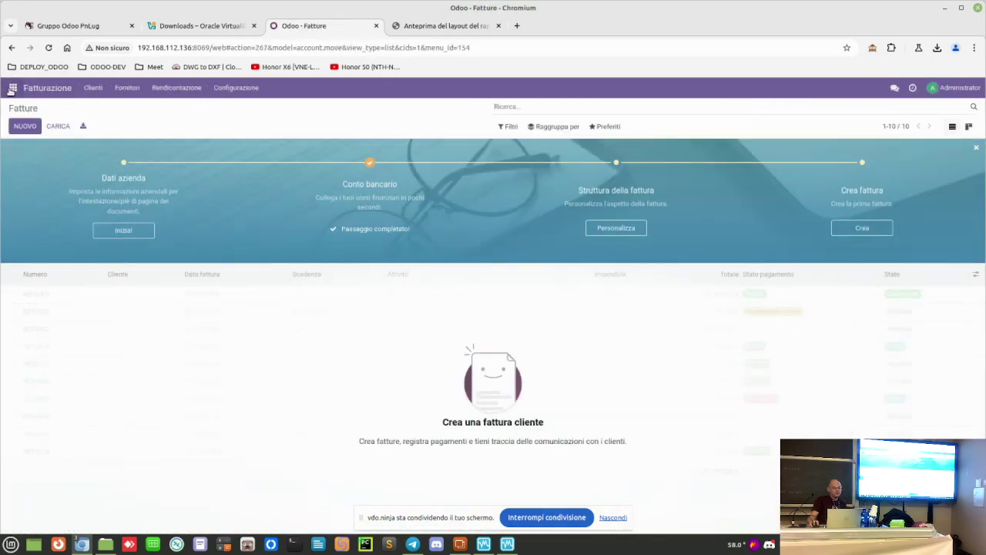
click(11, 89)
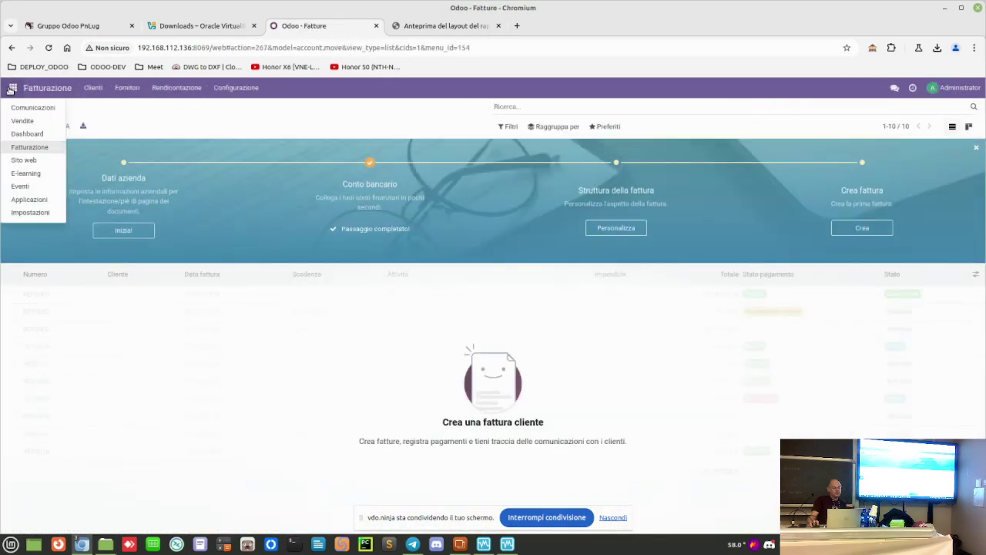
click(25, 173)
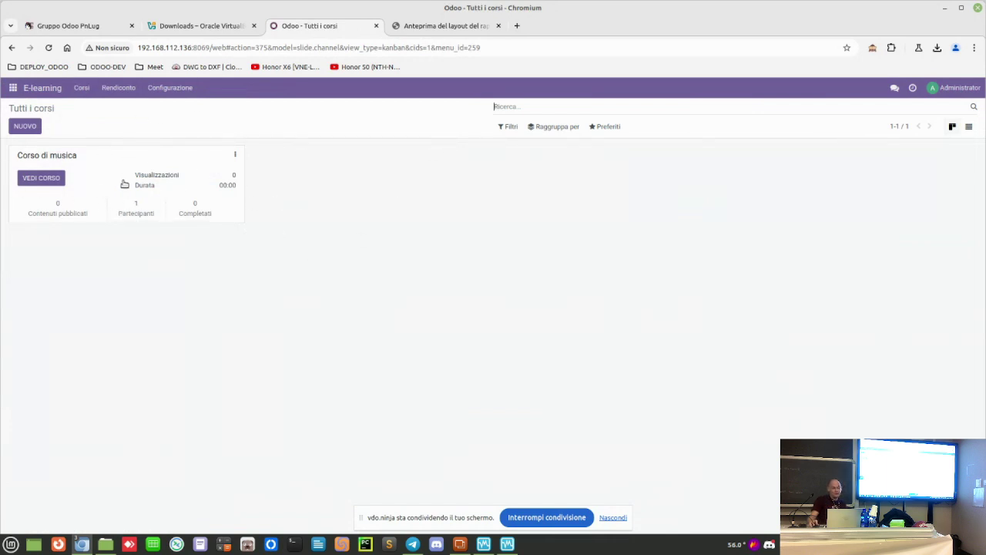
Step: Check the Eventi app, then go to the Applicazioni list of installable apps
click(13, 87)
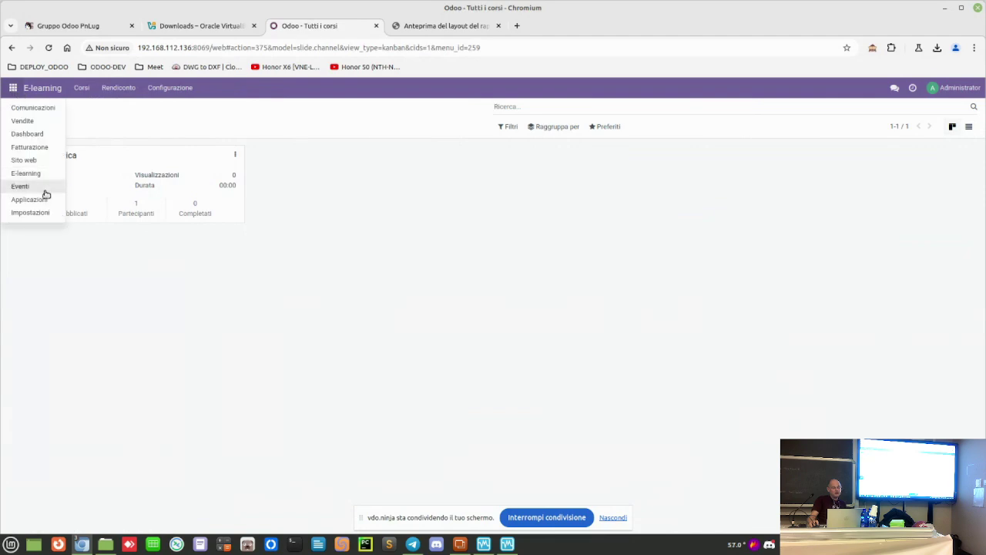
click(44, 187)
click(12, 87)
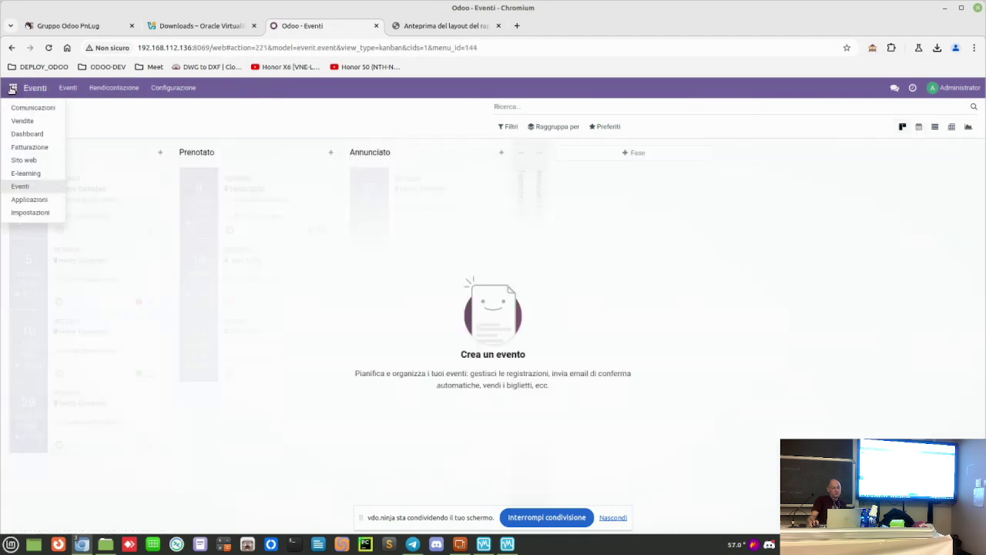
click(31, 200)
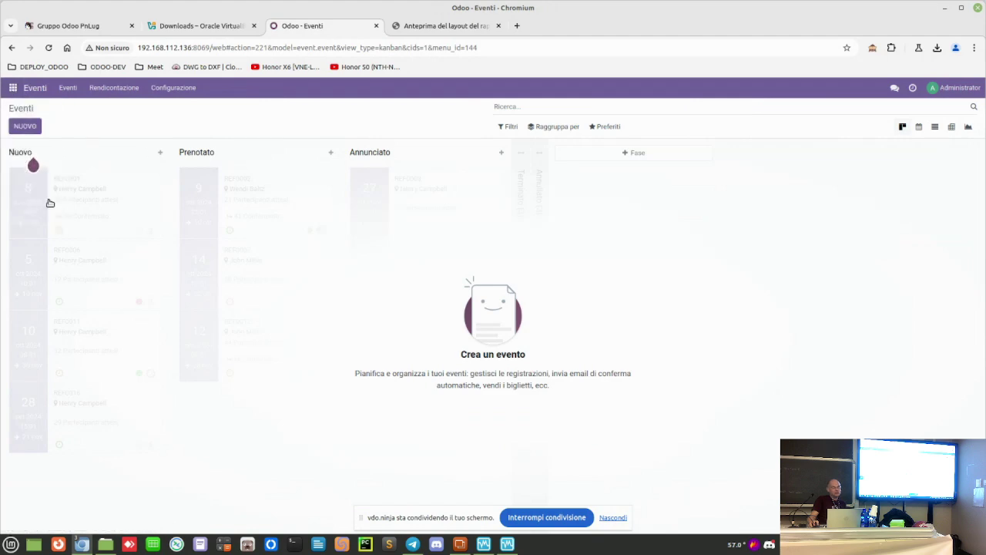